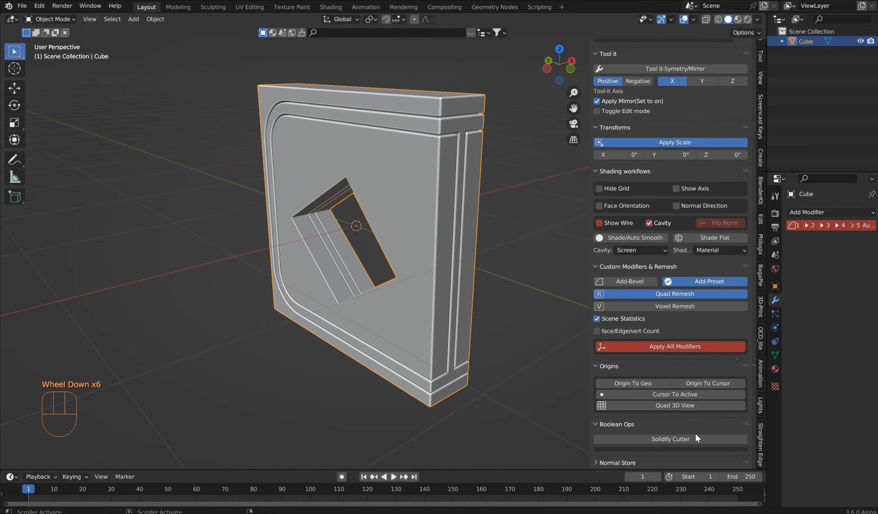
# Step: Delete the existing finished panel object from the scene
pyautogui.scroll(-1, 457, 164)
pyautogui.moveTo(457, 164); pyautogui.dragTo(437, 183, button='middle')
pyautogui.scroll(3, 440, 157)
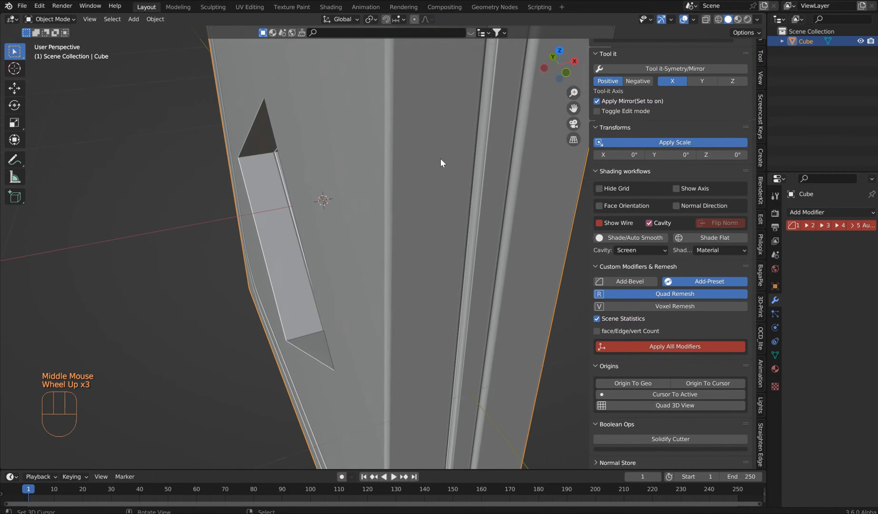
pyautogui.scroll(-1, 440, 157)
pyautogui.keyDown('shift'); pyautogui.moveTo(430, 134); pyautogui.dragTo(473, 189, button='middle'); pyautogui.keyUp('shift')
pyautogui.scroll(-2, 469, 192)
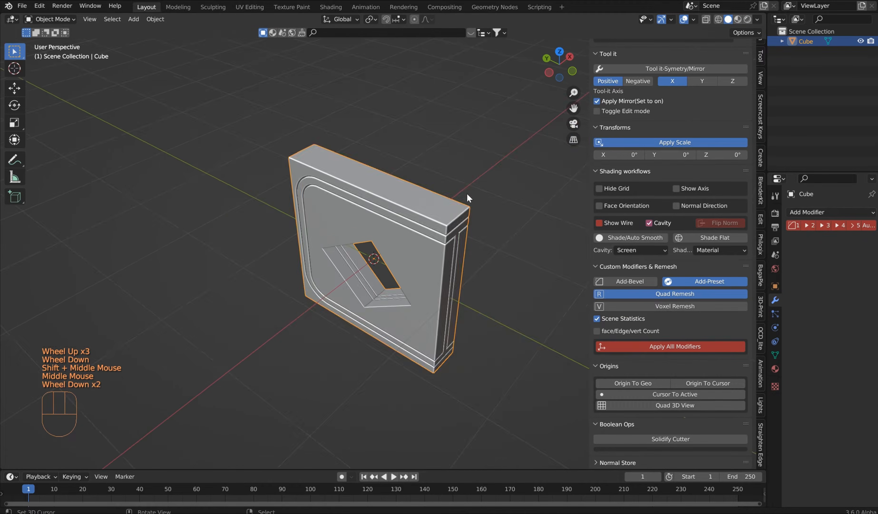
pyautogui.rightClick(429, 226)
pyautogui.press('Delete')
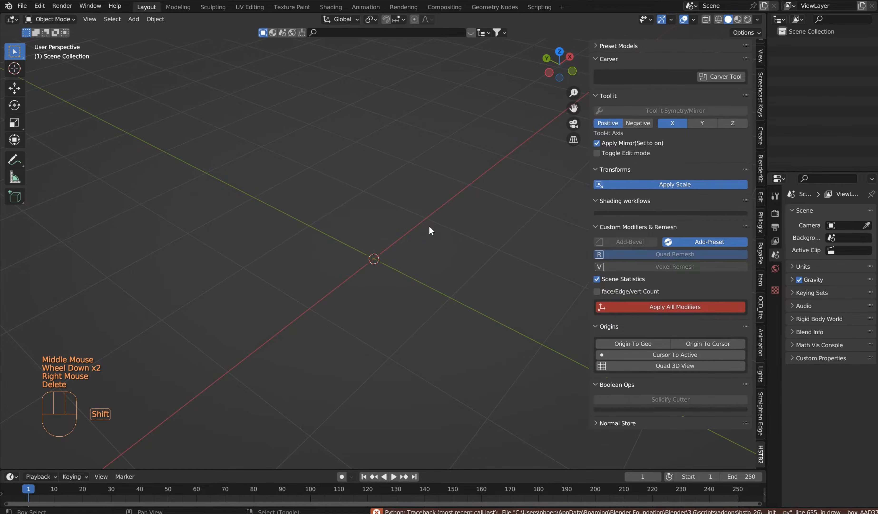
# Step: Add a cube and scale it along X to about one fifth, forming a thin upright slab
pyautogui.hotkey('shift', 'a')
pyautogui.moveTo(422, 200)
pyautogui.click(472, 223)
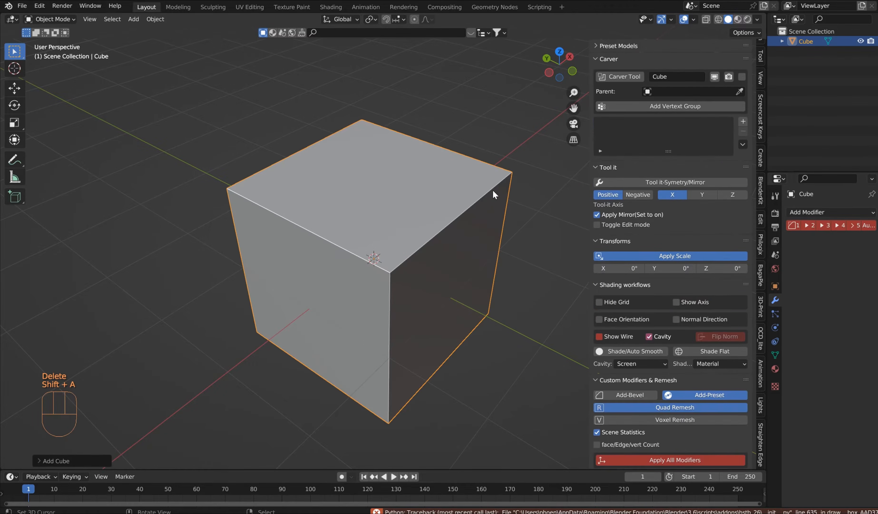
pyautogui.press('s')
pyautogui.press('x')
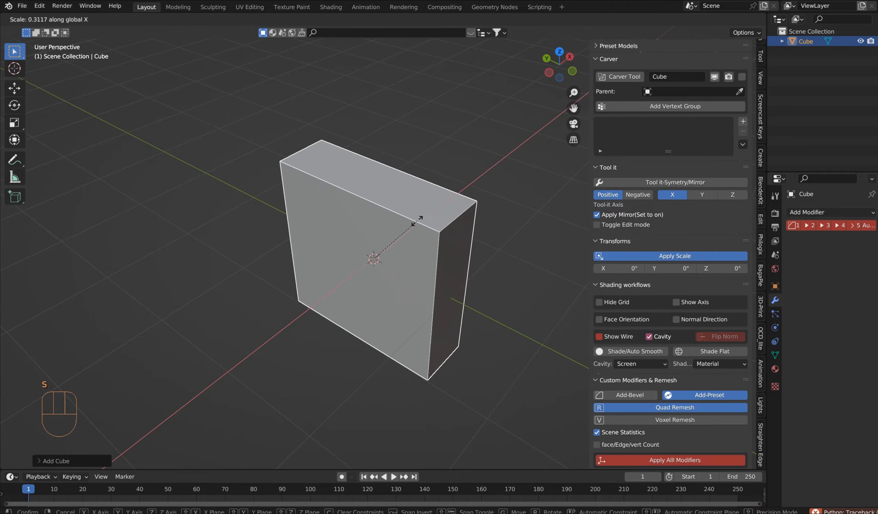
pyautogui.click(405, 239)
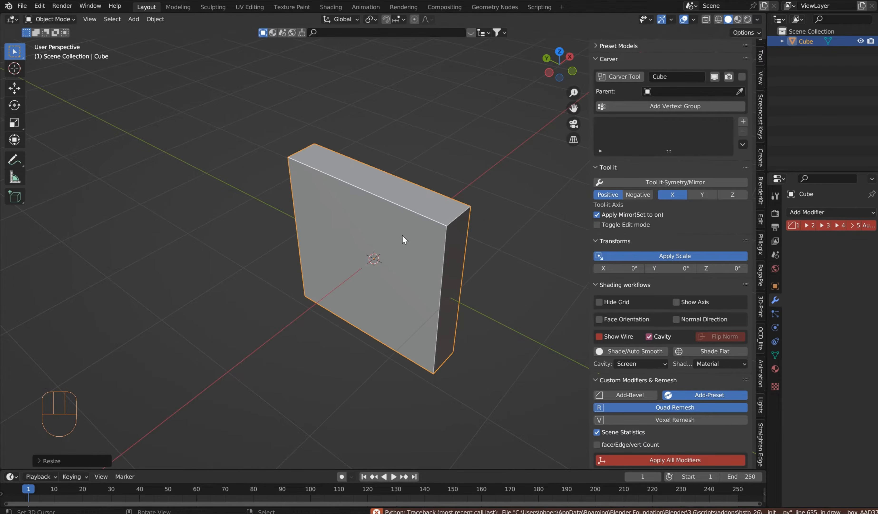
# Step: Apply the slab's scale, leaving its location and rotation out of the transform
pyautogui.press('KP_1')
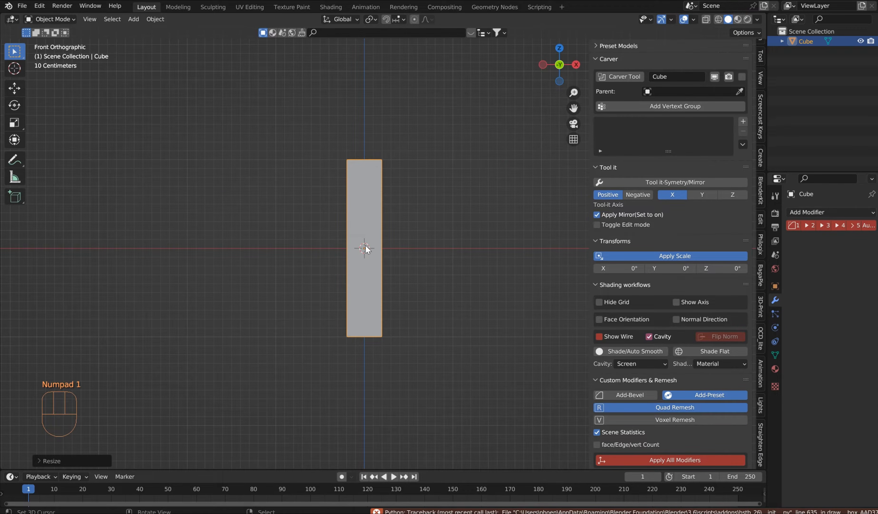
pyautogui.click(651, 257)
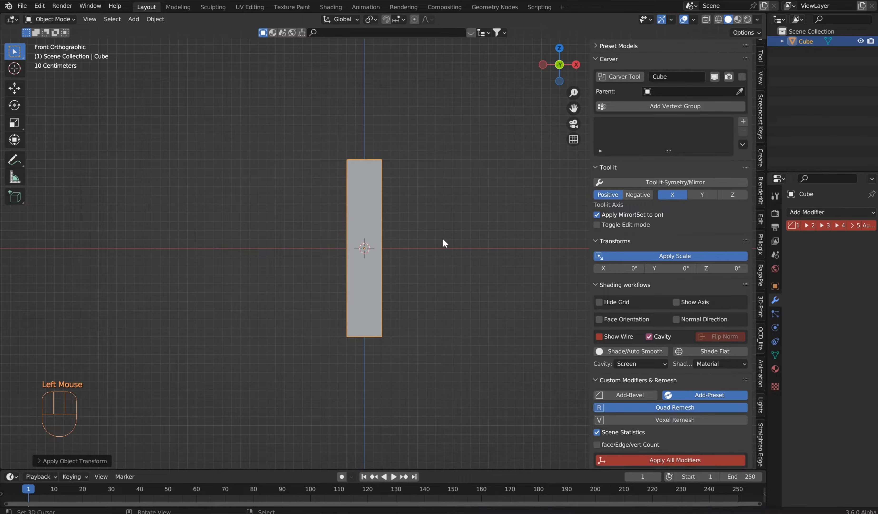
pyautogui.scroll(-1, 710, 209)
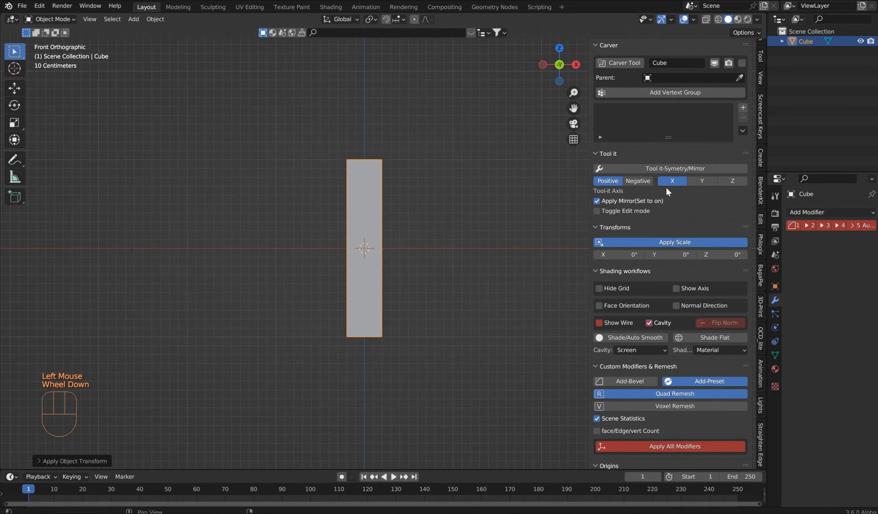
pyautogui.hotkey('ctrl', 'a')
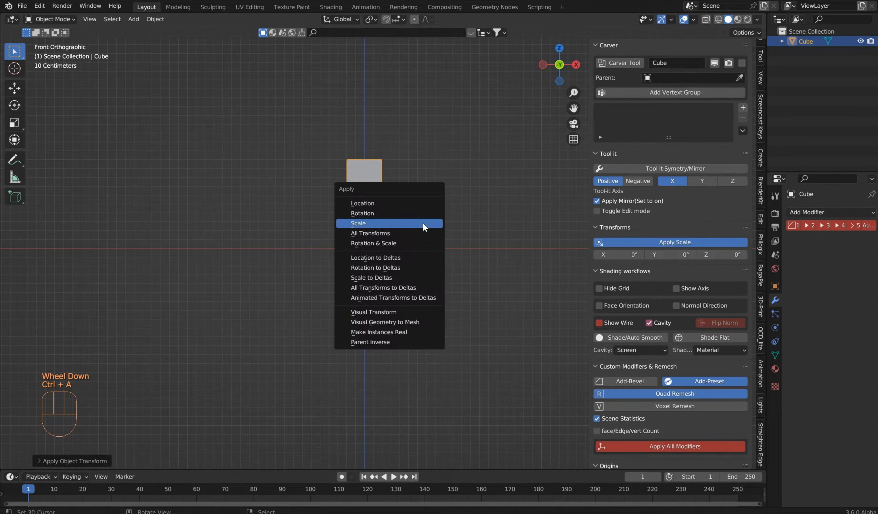
pyautogui.click(376, 223)
pyautogui.click(38, 458)
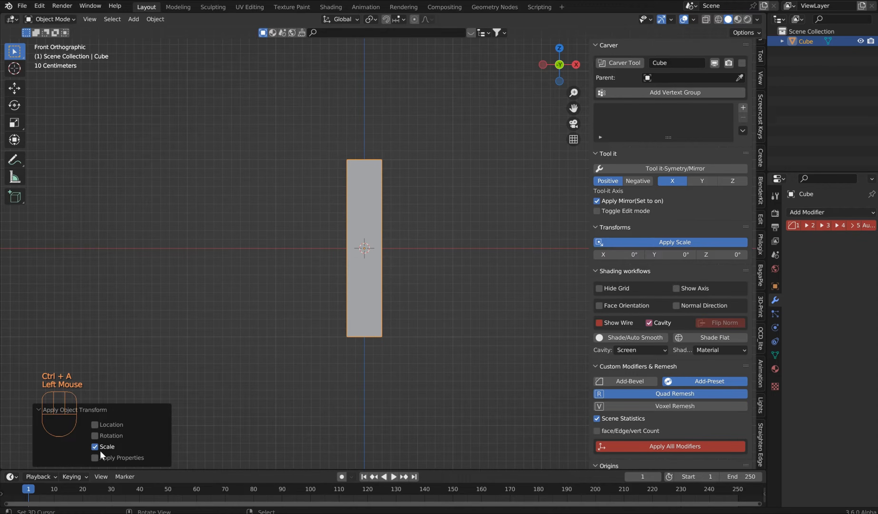
pyautogui.click(38, 409)
# Step: Duplicate the slab about 0.24 m along negative X and scale the copy along Z to about 0.83
pyautogui.hotkey('shift', 'd')
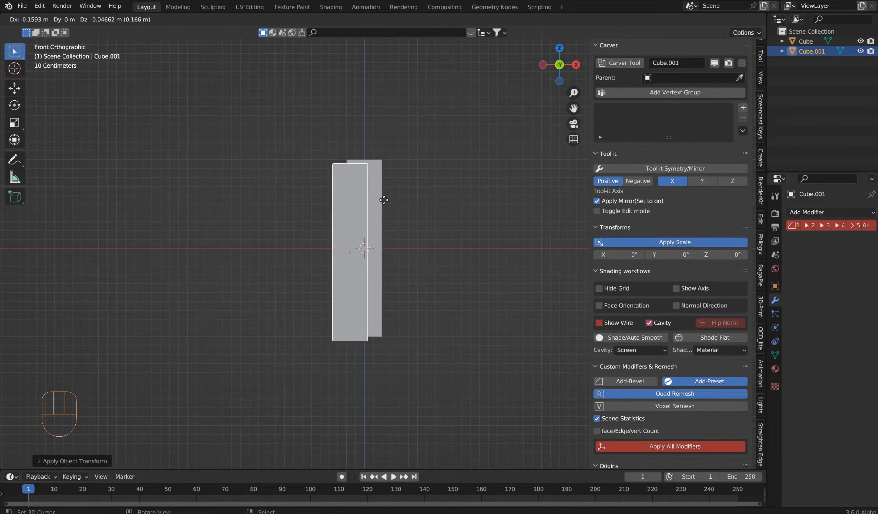
pyautogui.press('x')
pyautogui.click(378, 200)
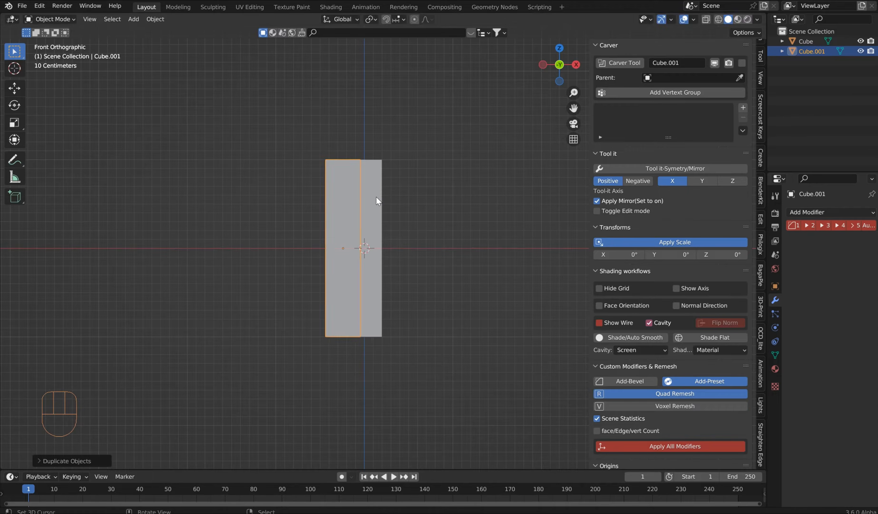
pyautogui.press('s')
pyautogui.press('z')
pyautogui.click(332, 144)
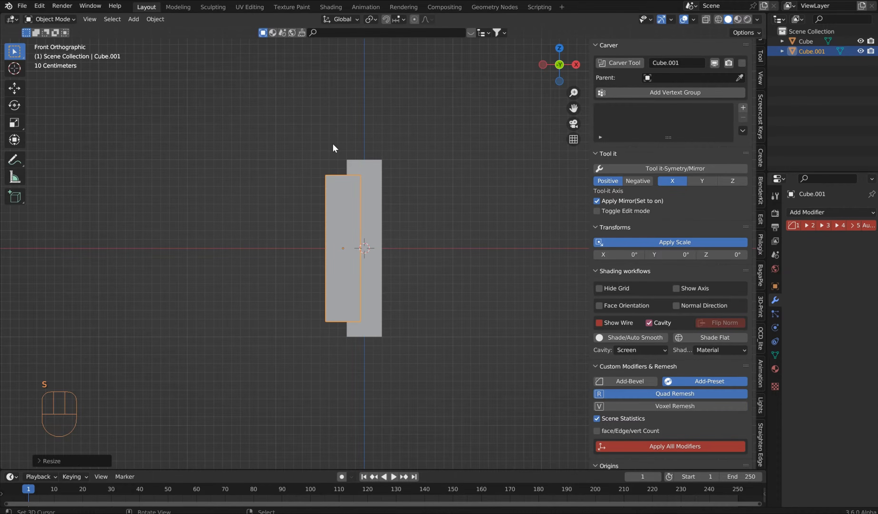
# Step: Move the shorter copy along Y so it overhangs one side of the original slab
pyautogui.press('KP_3')
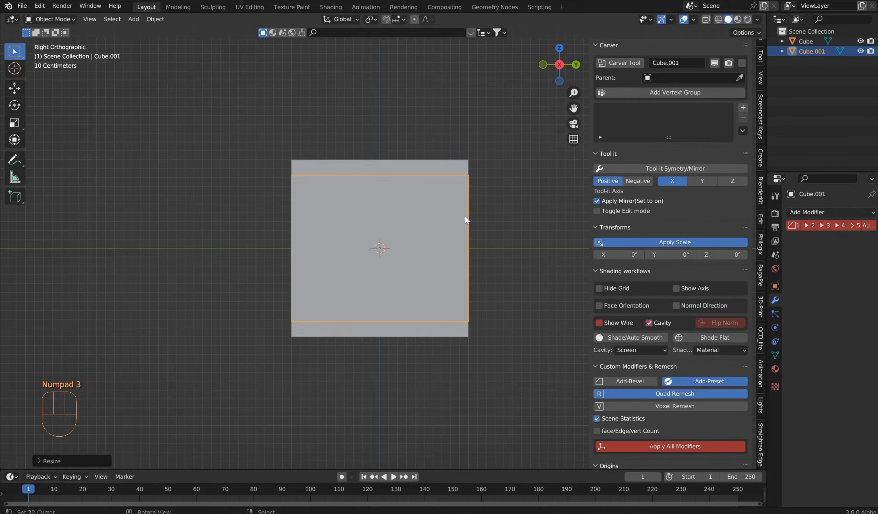
pyautogui.press('g')
pyautogui.press('y')
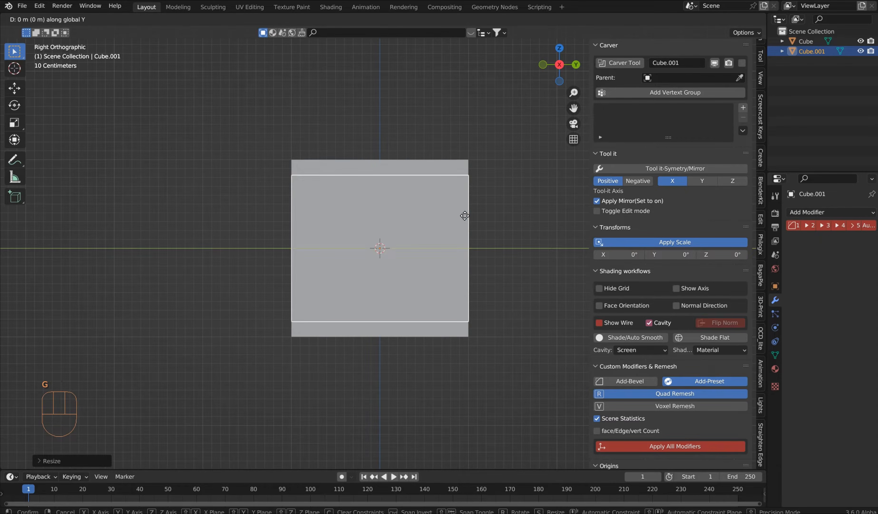
pyautogui.click(483, 223)
pyautogui.moveTo(492, 212); pyautogui.dragTo(398, 227, button='middle')
pyautogui.press('KP_1')
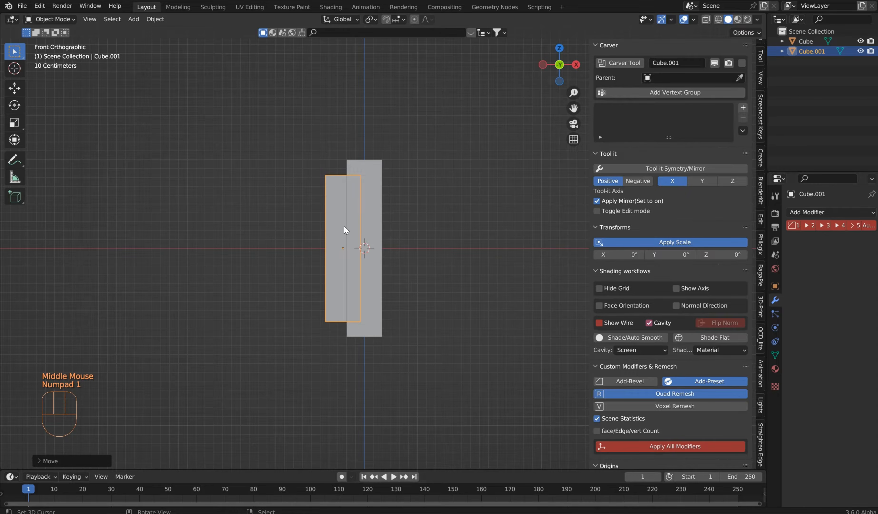
pyautogui.moveTo(343, 227); pyautogui.dragTo(480, 227, button='middle')
pyautogui.press('g')
pyautogui.click(521, 248)
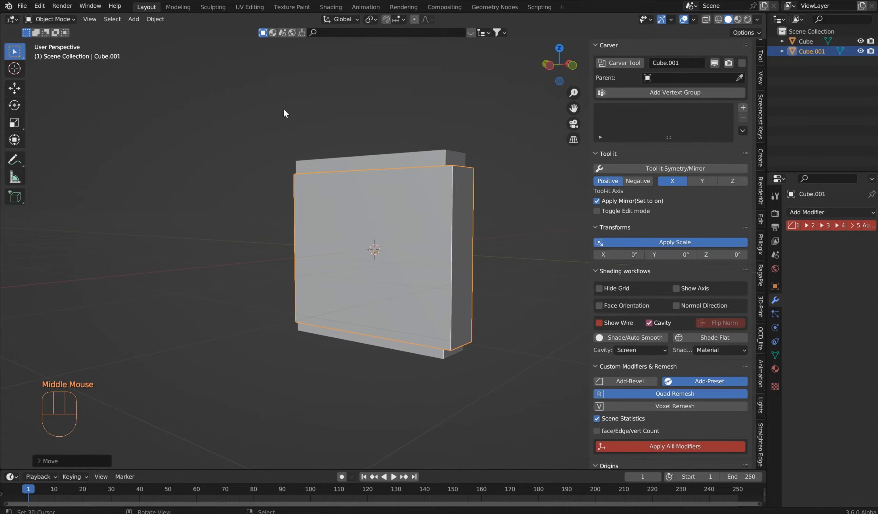
# Step: Search the add-on preferences for "bool" and "carver" to check whether Bool Tool and Carver are enabled
pyautogui.click(39, 6)
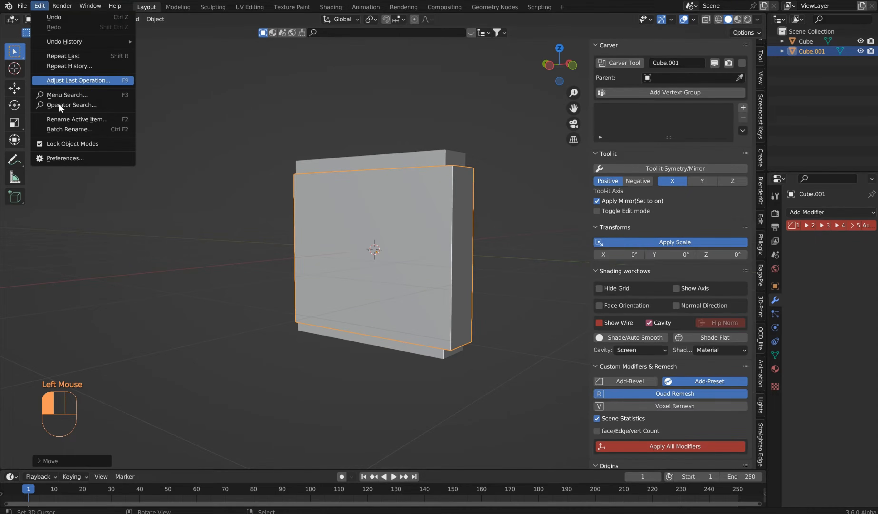
pyautogui.click(57, 156)
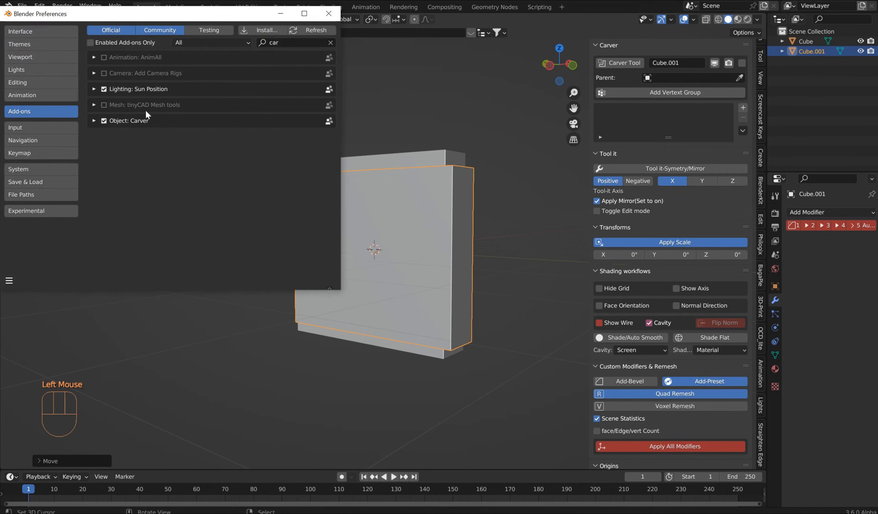
pyautogui.click(331, 42)
pyautogui.click(320, 41)
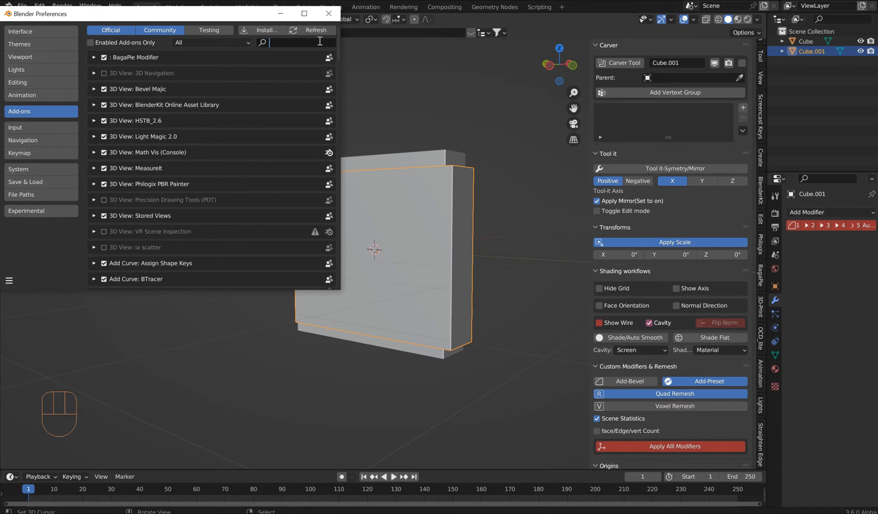
pyautogui.write('bool')
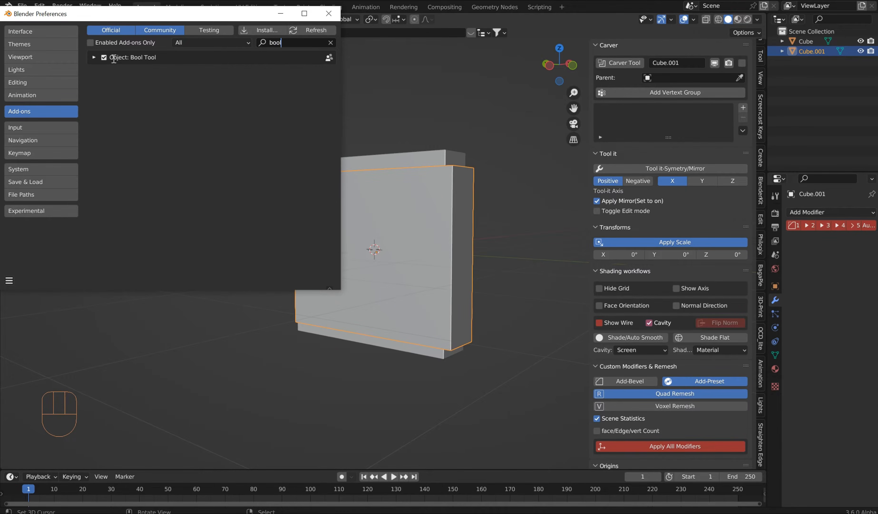
pyautogui.click(331, 42)
pyautogui.click(318, 41)
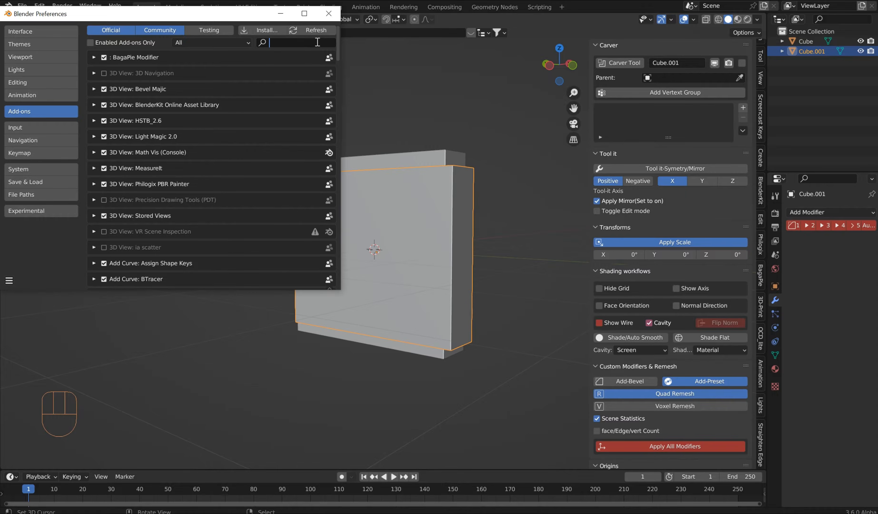
pyautogui.write('carver')
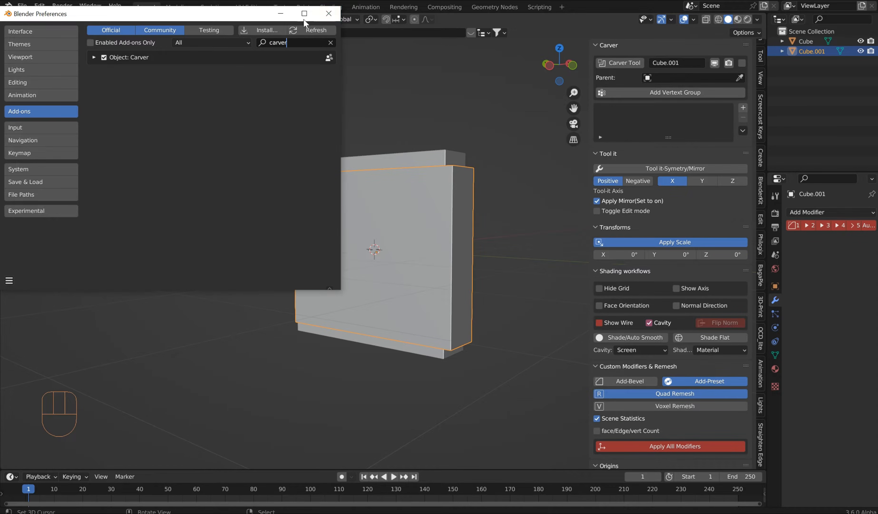
pyautogui.click(330, 14)
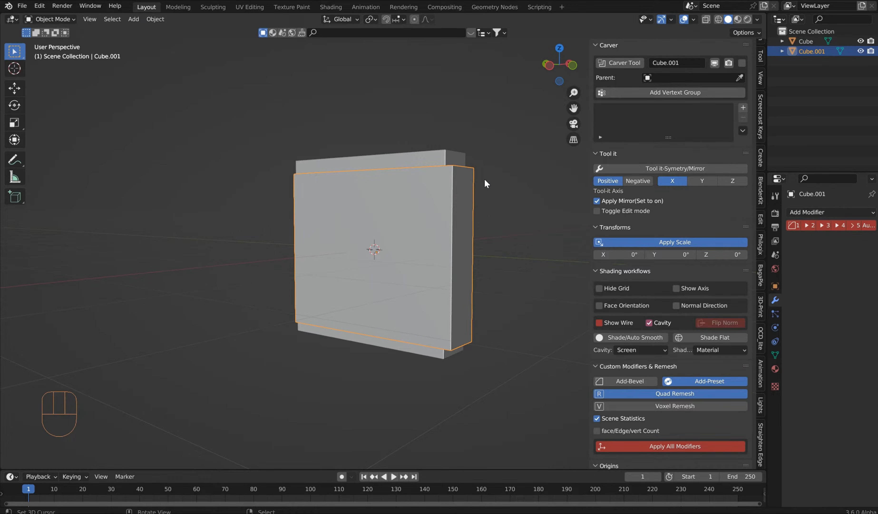
# Step: Subtract the shorter, offset box from the original slab with a Bool Tool difference
pyautogui.moveTo(485, 181); pyautogui.dragTo(410, 199, button='middle')
pyautogui.keyDown('shift'); pyautogui.rightClick(410, 201); pyautogui.keyUp('shift')
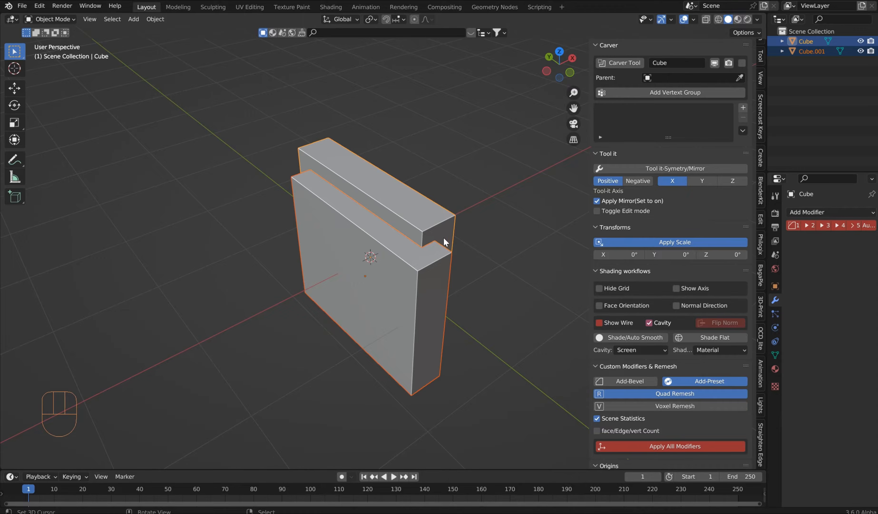
pyautogui.scroll(-1, 443, 237)
pyautogui.moveTo(443, 237)
pyautogui.mouseDown(button='middle')
pyautogui.moveTo(379, 209)
pyautogui.moveTo(446, 219)
pyautogui.moveTo(439, 232)
pyautogui.mouseUp(button='middle')
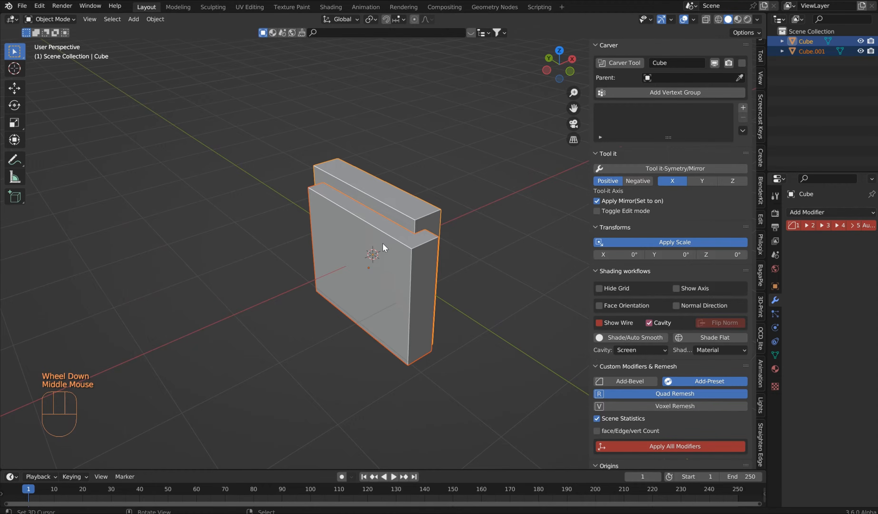
pyautogui.rightClick(345, 237)
pyautogui.press('g')
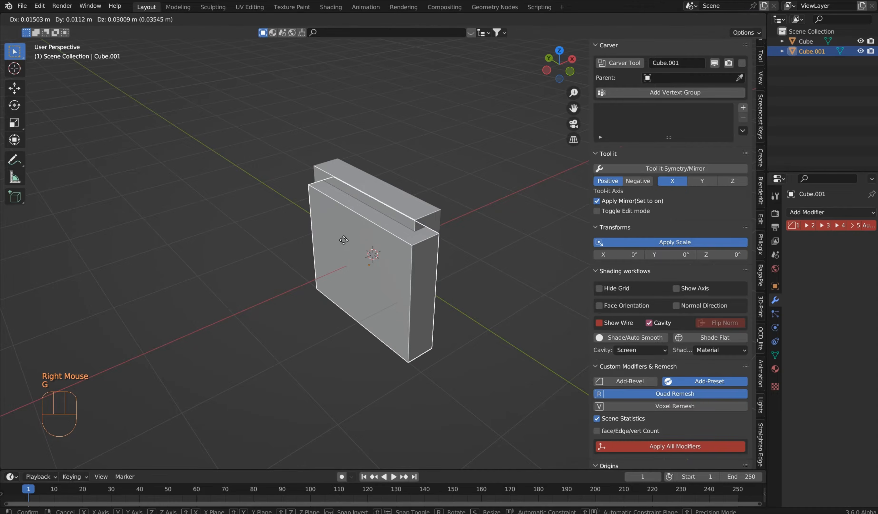
pyautogui.rightClick(347, 231)
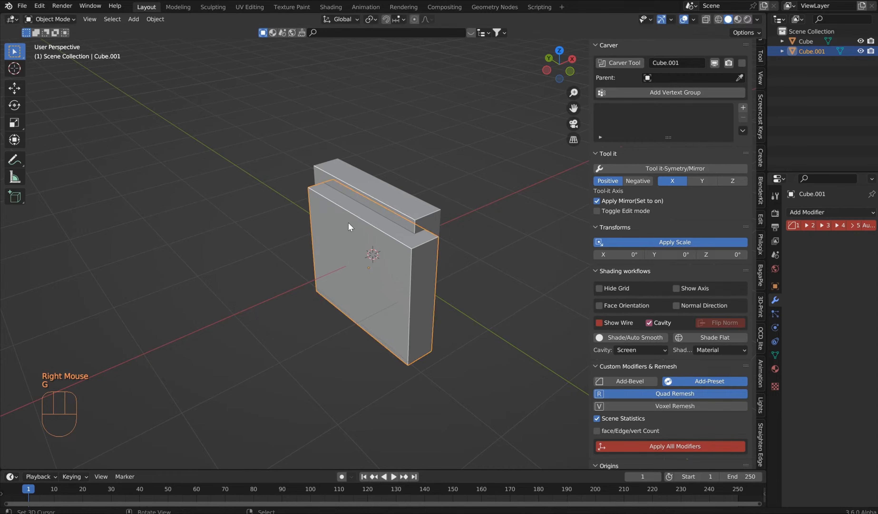
pyautogui.keyDown('shift'); pyautogui.rightClick(385, 189); pyautogui.keyUp('shift')
pyautogui.press('ctrl+KP_Subtract')
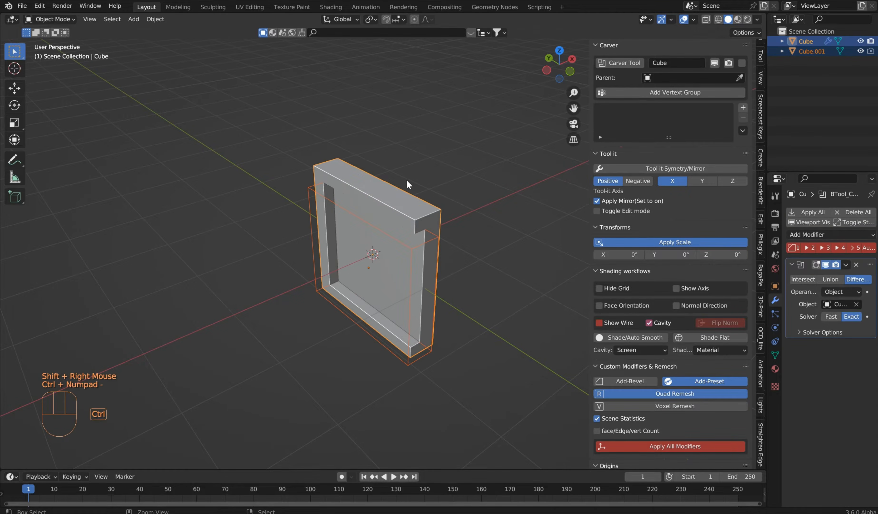
# Step: Apply the scale of the cutter and the slab, and give the slab Shade/Auto Smooth shading
pyautogui.moveTo(379, 165); pyautogui.dragTo(394, 229, button='middle')
pyautogui.scroll(1, 398, 161)
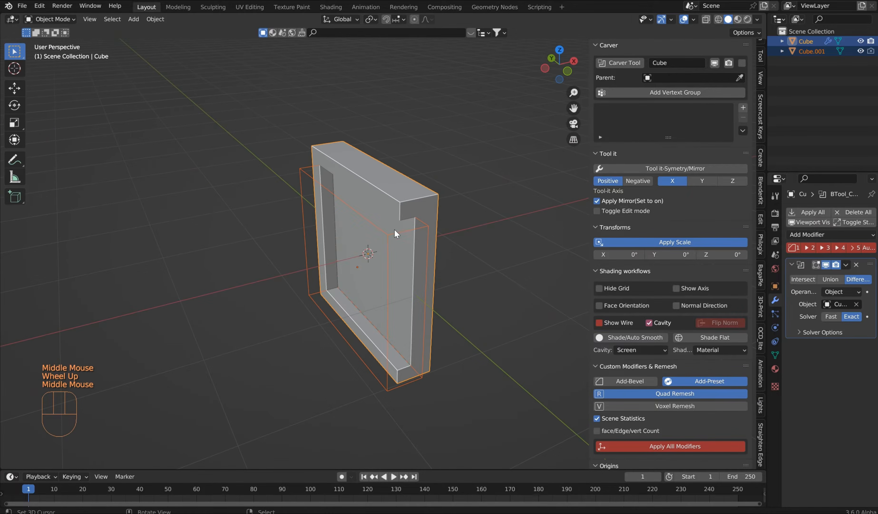
pyautogui.rightClick(394, 231)
pyautogui.click(675, 241)
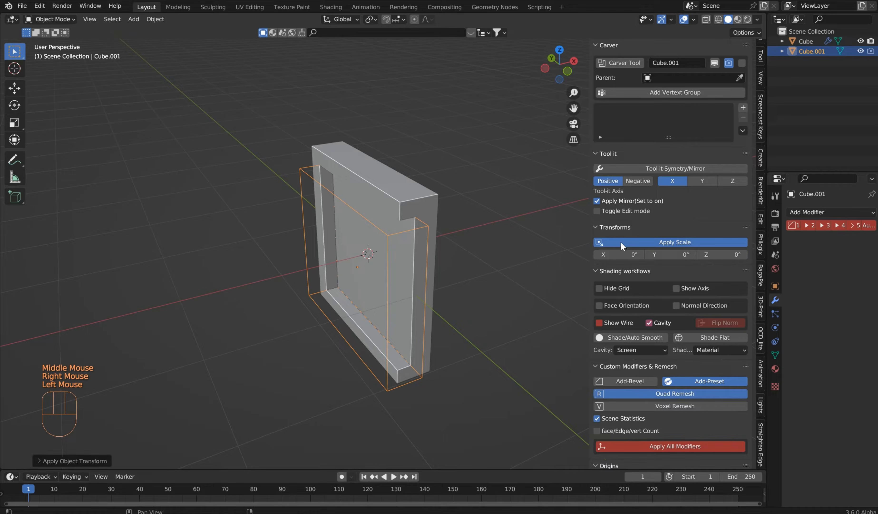
pyautogui.click(414, 192)
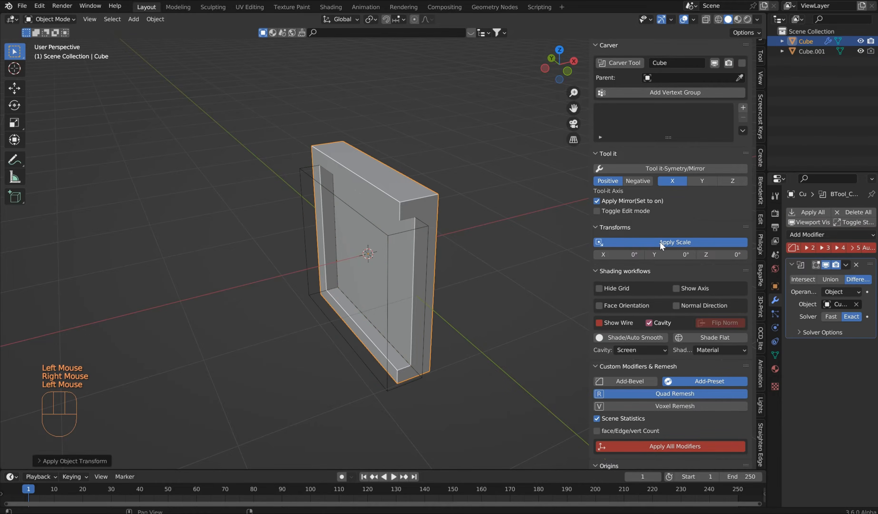
pyautogui.click(634, 337)
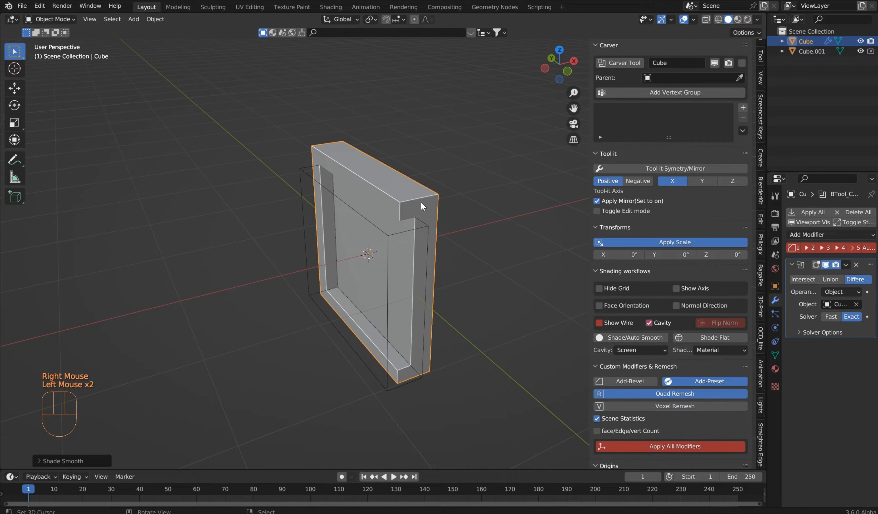
pyautogui.rightClick(404, 231)
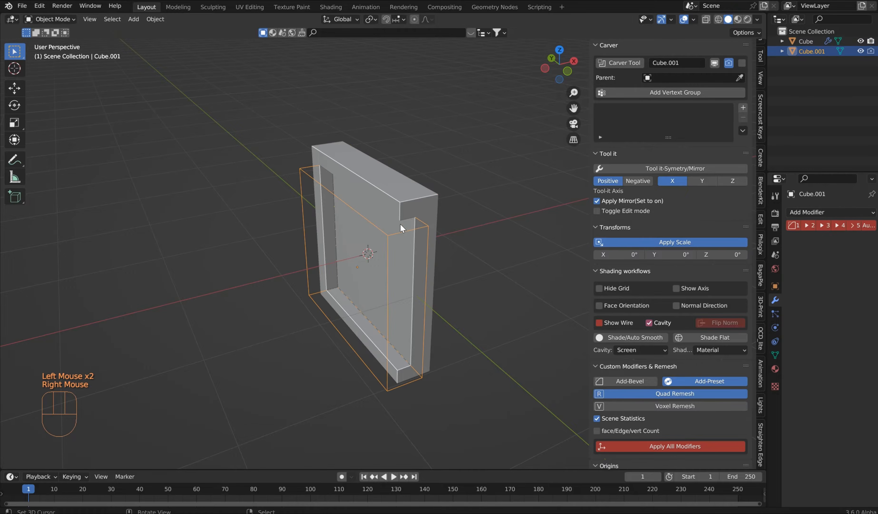
pyautogui.scroll(-2, 400, 224)
pyautogui.moveTo(400, 224); pyautogui.dragTo(417, 220, button='middle')
pyautogui.scroll(2, 415, 215)
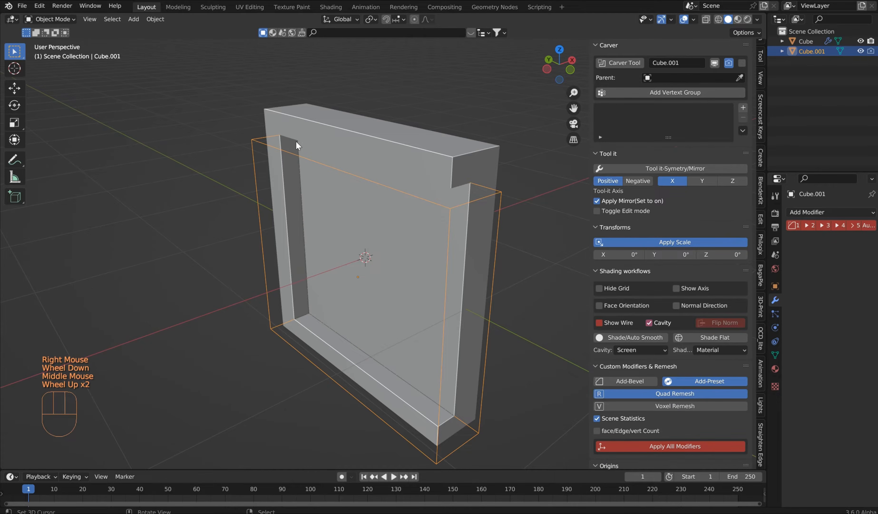
pyautogui.hotkey('ctrl', 'z')
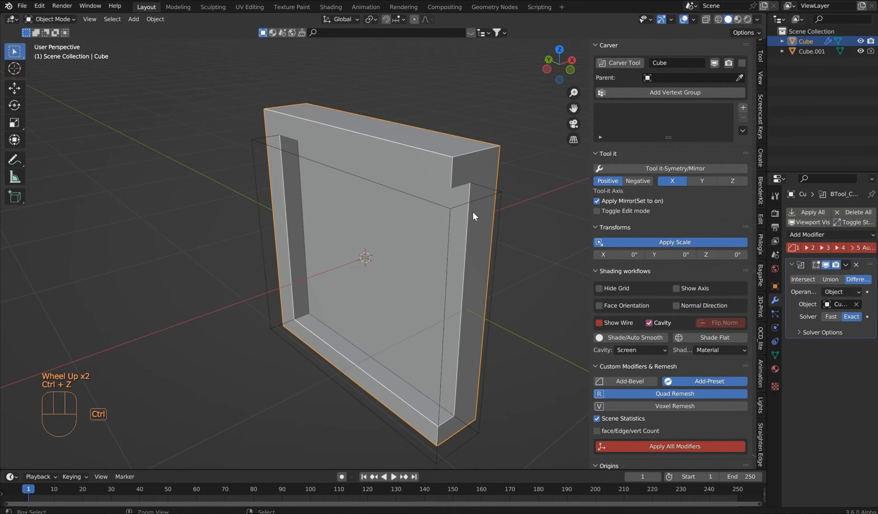
pyautogui.hotkey('ctrl', 'z')
# Step: Bevel the cutter's two lengthwise edges on one side with multiple segments to round the pocket's corners there
pyautogui.scroll(-1, 474, 146)
pyautogui.moveTo(474, 145); pyautogui.dragTo(348, 114, button='middle')
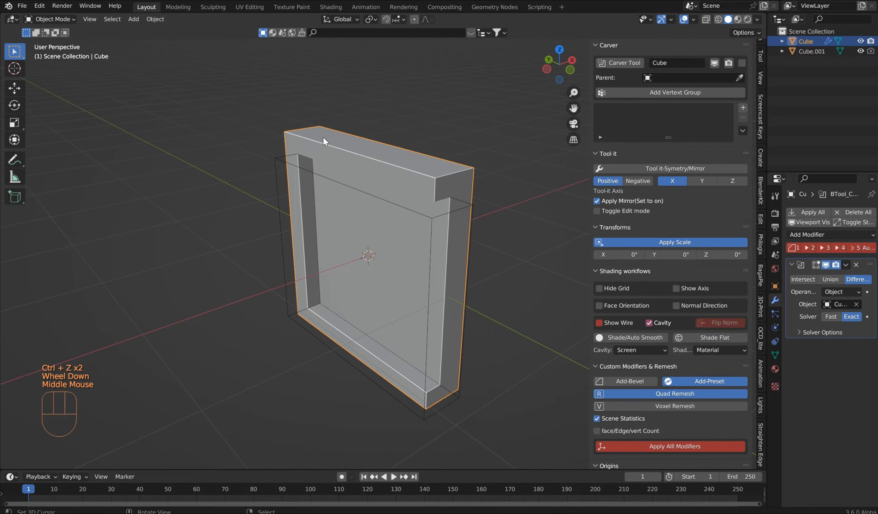
pyautogui.press('Tab')
pyautogui.rightClick(280, 158)
pyautogui.press('Tab')
pyautogui.rightClick(283, 155)
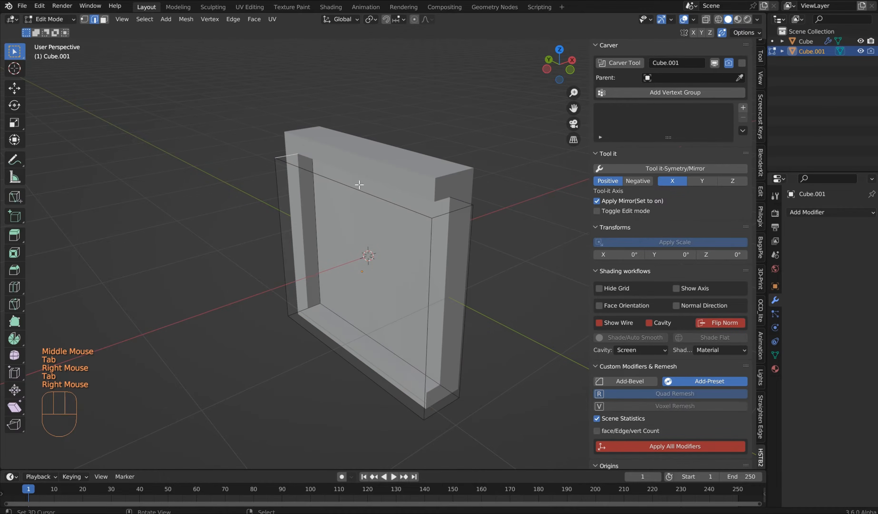
pyautogui.keyDown('shift'); pyautogui.rightClick(316, 303); pyautogui.keyUp('shift')
pyautogui.hotkey('ctrl', 'b')
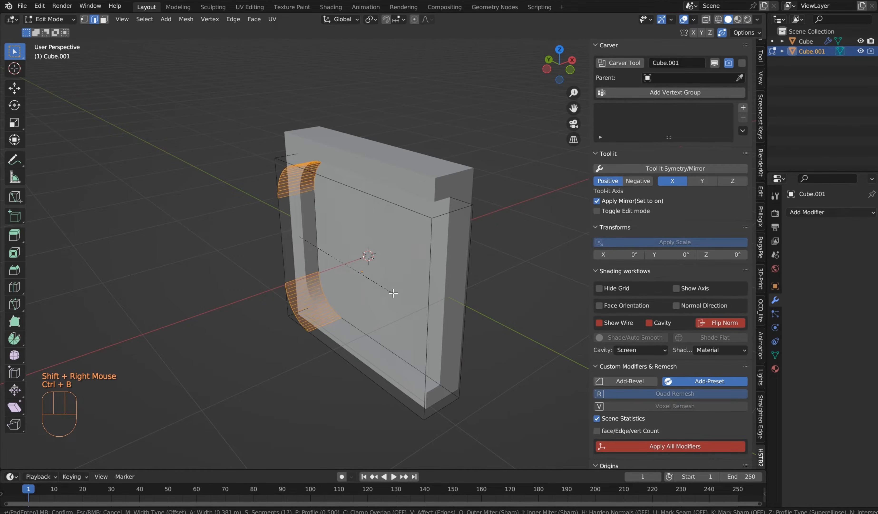
pyautogui.scroll(4, 388, 292)
pyautogui.click(375, 303)
pyautogui.press('Tab')
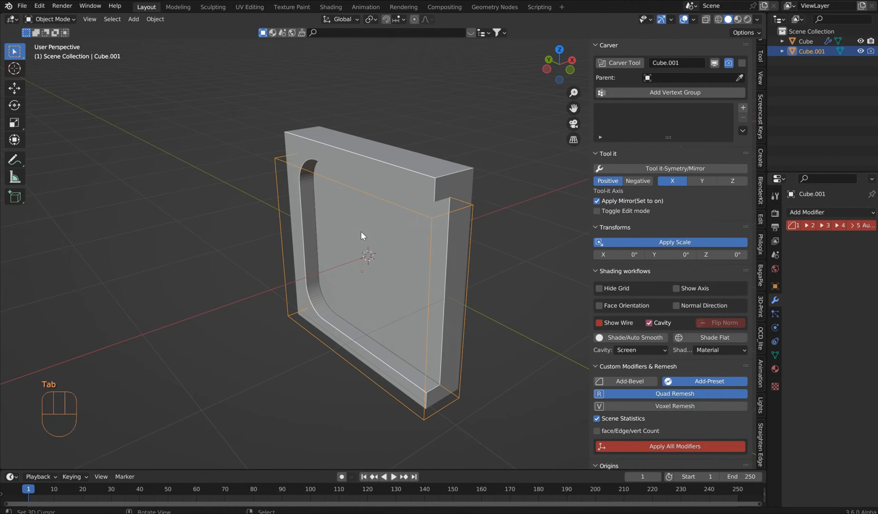
# Step: Apply Shade/Auto Smooth to the beveled cutter and to the slab
pyautogui.moveTo(361, 231); pyautogui.dragTo(345, 161, button='middle')
pyautogui.scroll(1, 357, 146)
pyautogui.scroll(3, 345, 161)
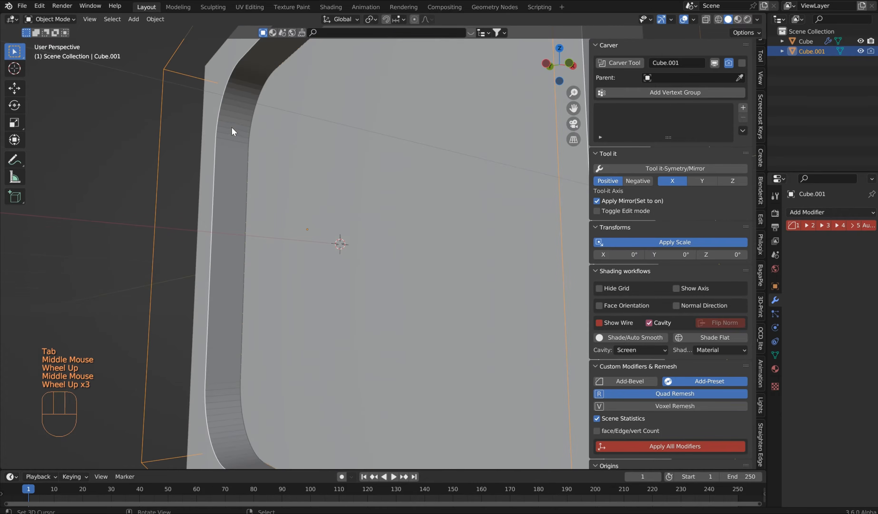
pyautogui.keyDown('shift'); pyautogui.moveTo(232, 115); pyautogui.dragTo(314, 255, button='middle'); pyautogui.keyUp('shift')
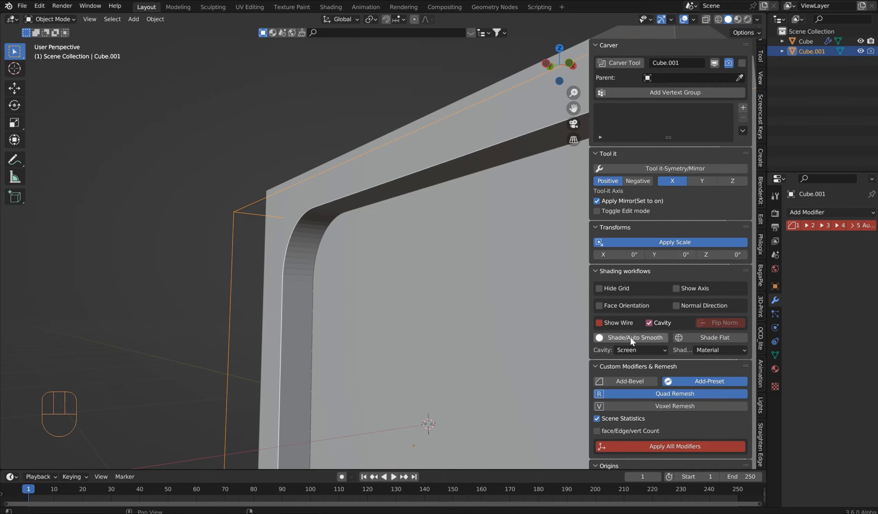
pyautogui.rightClick(239, 200)
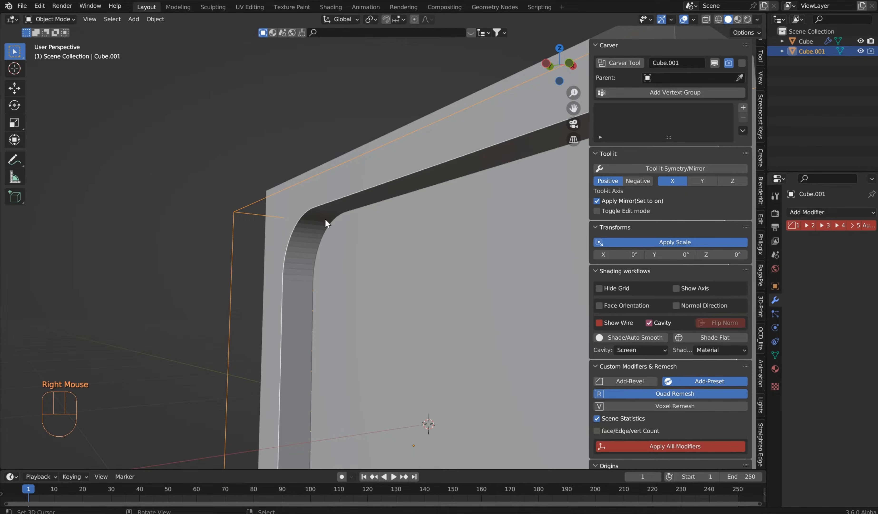
pyautogui.click(624, 336)
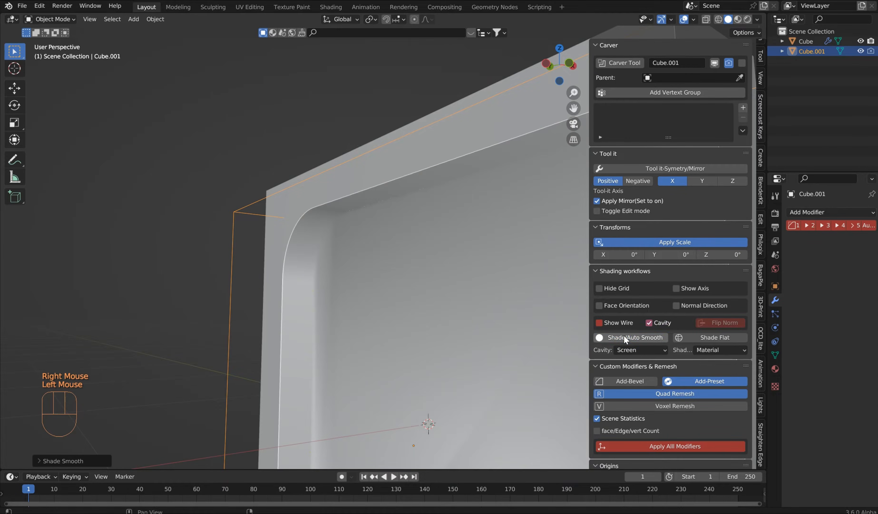
pyautogui.scroll(-2, 470, 272)
pyautogui.moveTo(448, 296); pyautogui.dragTo(468, 307, button='middle')
pyautogui.rightClick(471, 270)
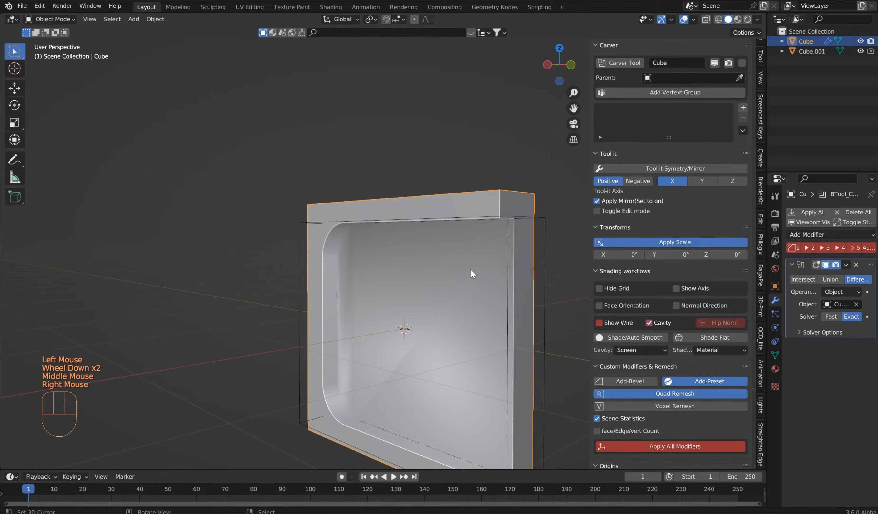
pyautogui.click(639, 338)
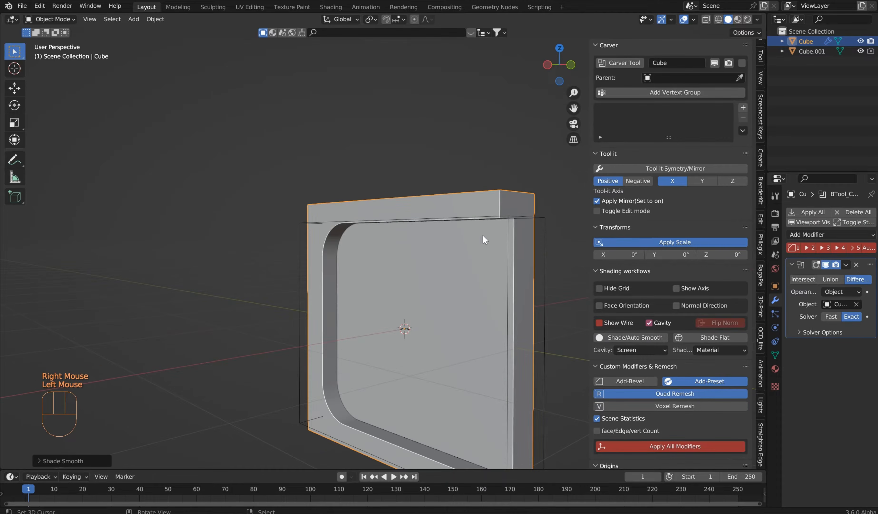
# Step: Find Shade Smooth through the operator search, apply it to the slab and enable Auto Smooth at 30°
pyautogui.scroll(-1, 366, 173)
pyautogui.moveTo(385, 187); pyautogui.dragTo(341, 173, button='middle')
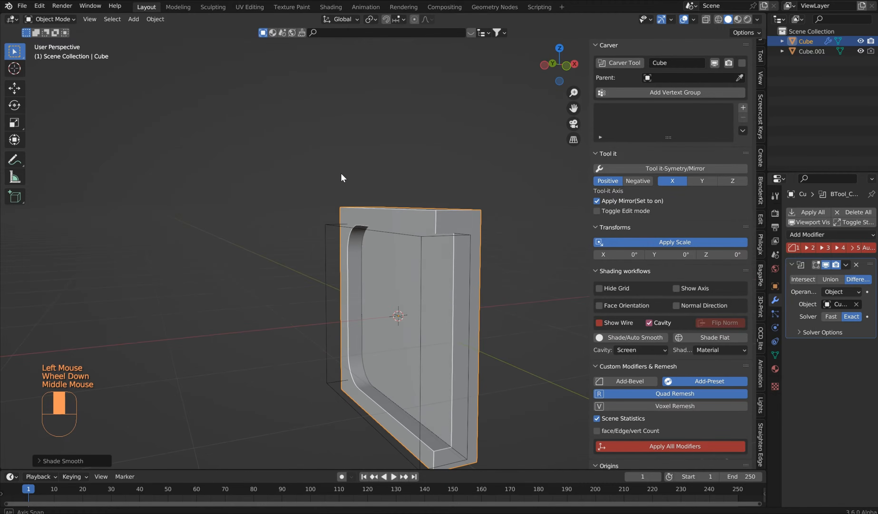
pyautogui.rightClick(340, 175)
pyautogui.press('space')
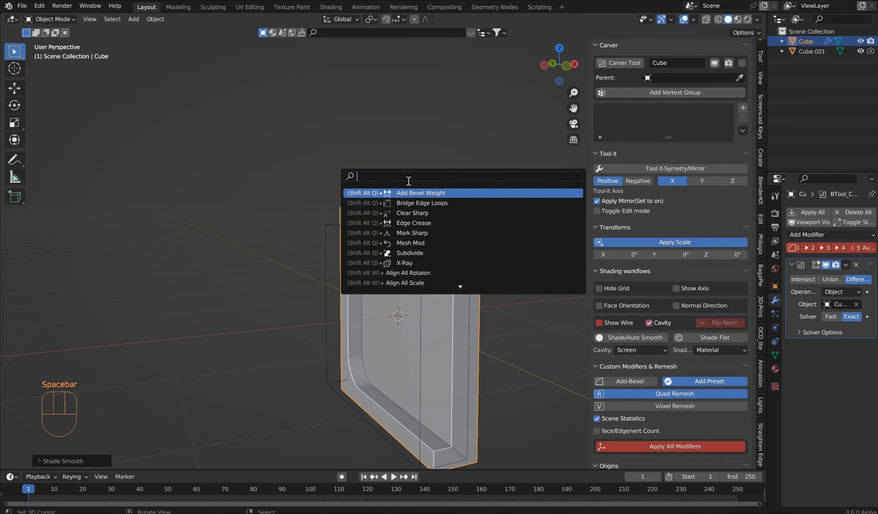
pyautogui.write('shade')
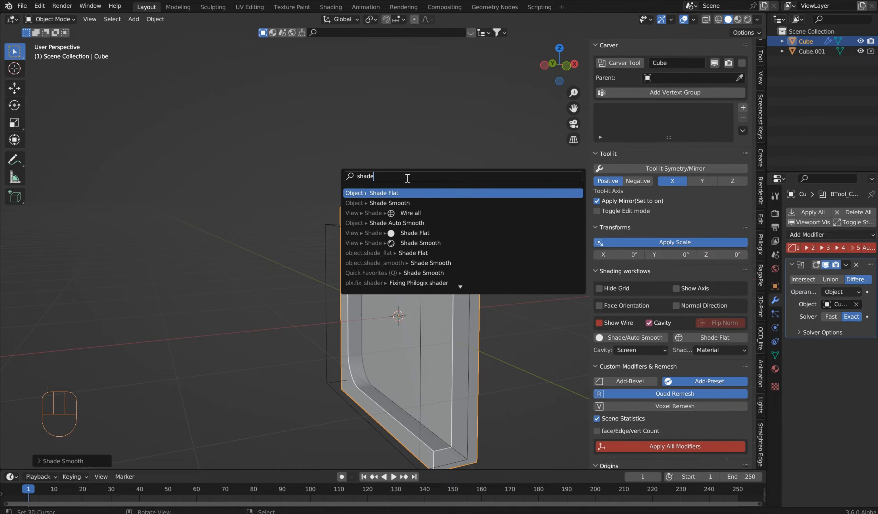
pyautogui.click(409, 203)
pyautogui.click(44, 462)
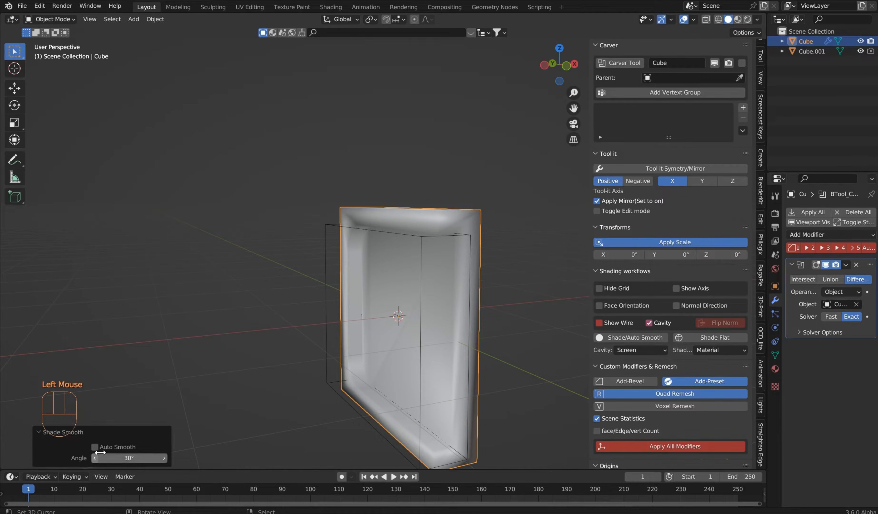
pyautogui.click(95, 447)
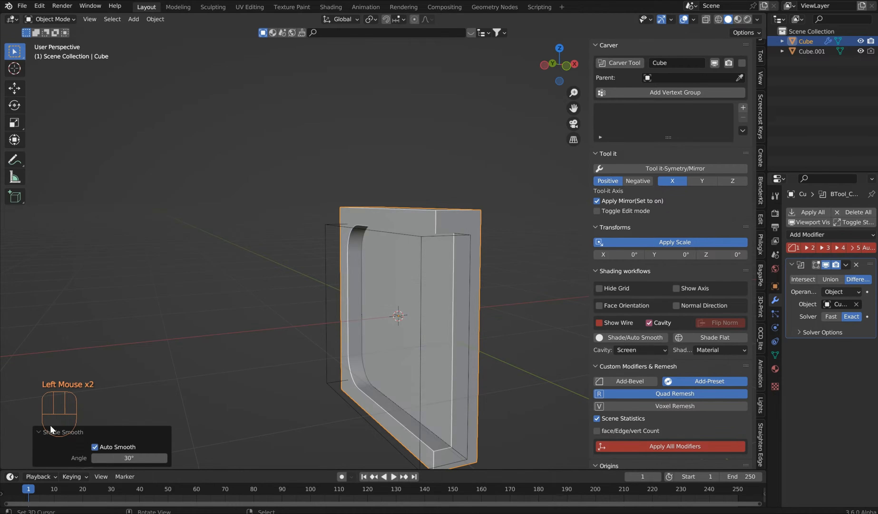
pyautogui.click(41, 431)
# Step: Select the cutter and widen the modifier properties area
pyautogui.moveTo(522, 223); pyautogui.dragTo(496, 249, button='middle')
pyautogui.rightClick(496, 249)
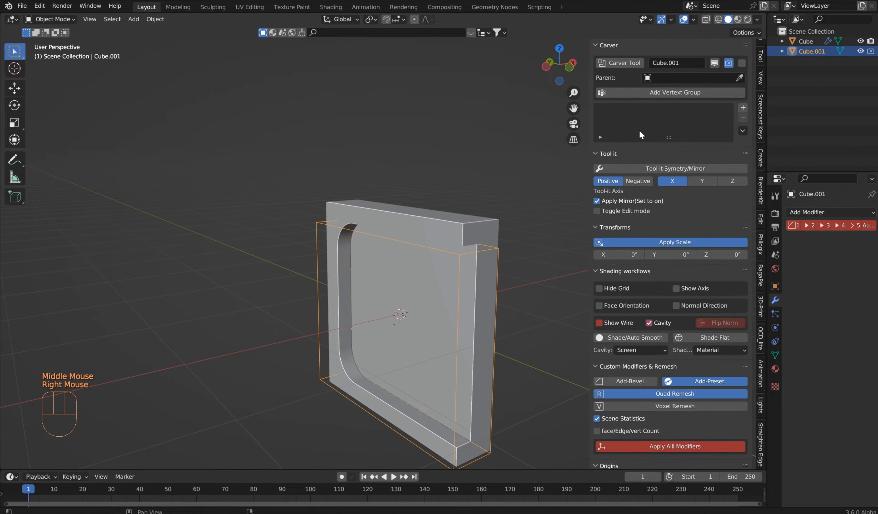
pyautogui.scroll(4, 693, 115)
pyautogui.scroll(-5, 692, 115)
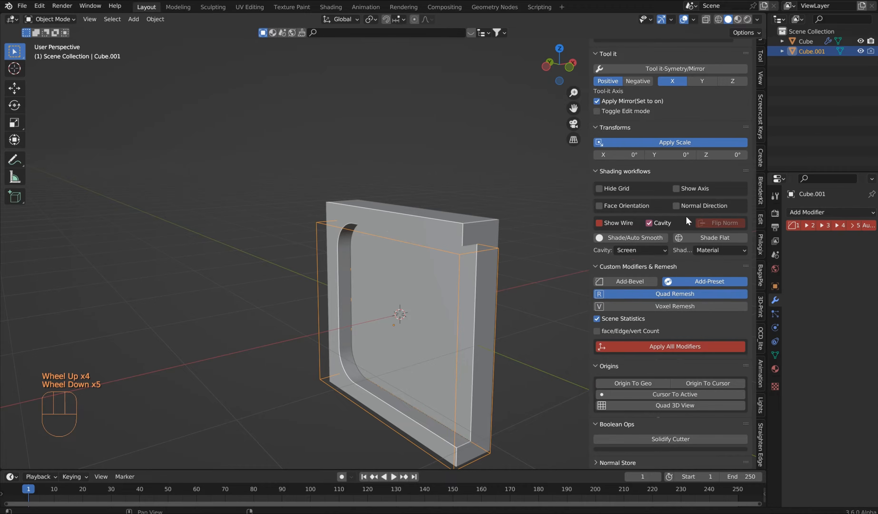
pyautogui.scroll(5, 686, 216)
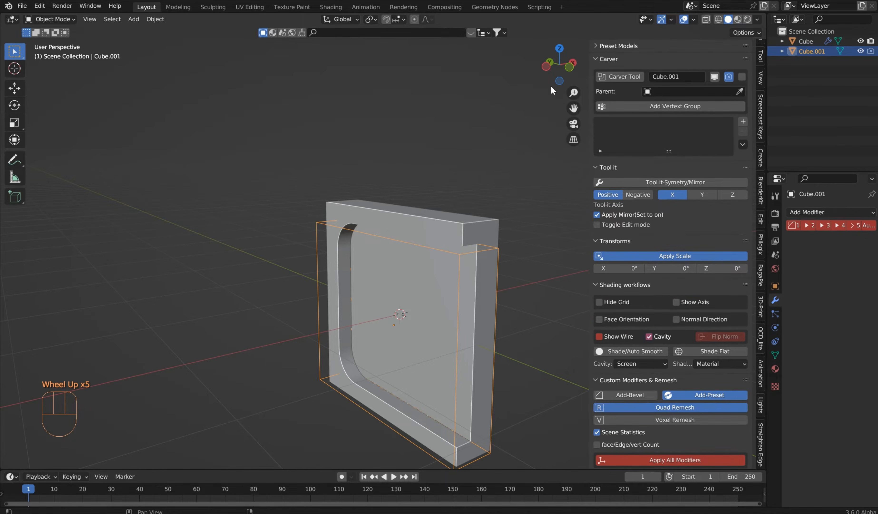
pyautogui.moveTo(484, 149); pyautogui.dragTo(455, 190, button='middle')
pyautogui.rightClick(437, 228)
pyautogui.moveTo(479, 240); pyautogui.dragTo(375, 169, button='middle')
pyautogui.rightClick(340, 180)
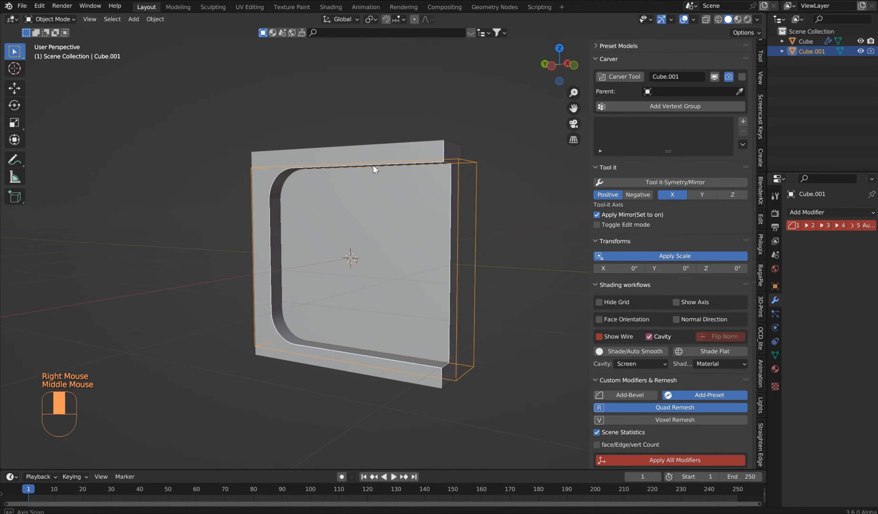
pyautogui.moveTo(767, 270); pyautogui.dragTo(687, 264)
pyautogui.scroll(-6, 623, 350)
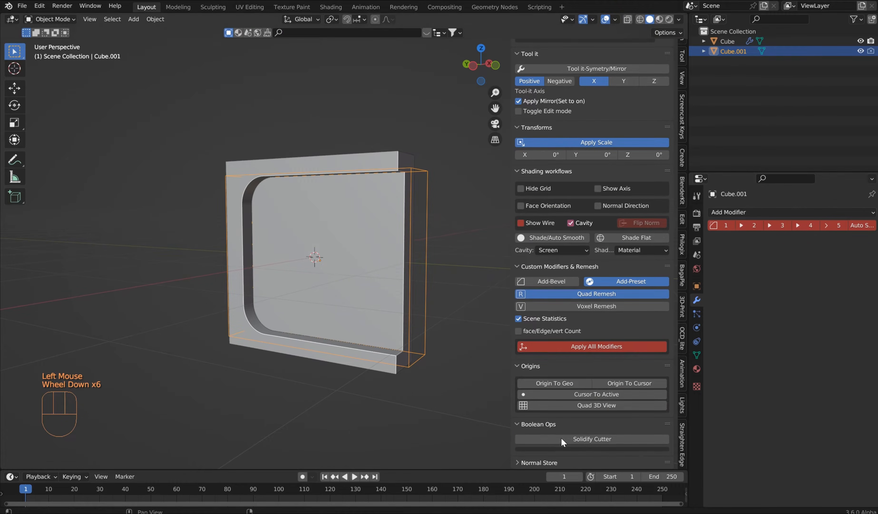
# Step: Add a Solidify Cutter modifier to the cutter and try moving the cutter through the slab
pyautogui.click(593, 439)
pyautogui.moveTo(487, 219); pyautogui.dragTo(380, 232, button='middle')
pyautogui.scroll(3, 334, 214)
pyautogui.scroll(-1, 186, 197)
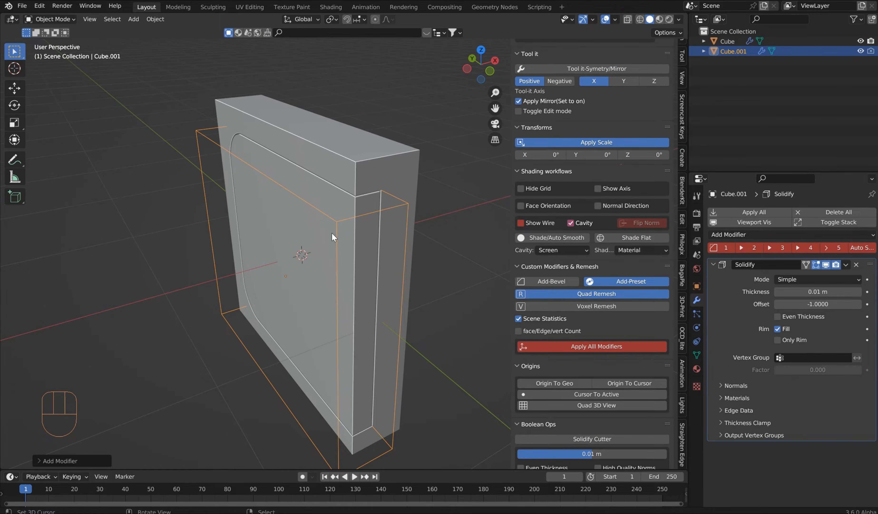
pyautogui.rightClick(351, 218)
pyautogui.press('g')
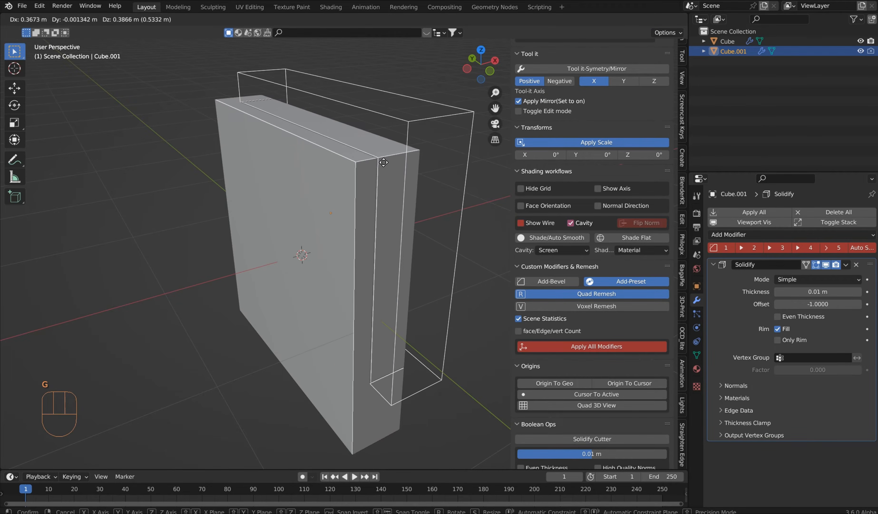
pyautogui.rightClick(350, 182)
# Step: Set the Solidify Cutter thickness to -0.07257 m and enable Even Thickness and High Quality Norms
pyautogui.moveTo(577, 453)
pyautogui.mouseDown()
pyautogui.moveTo(621, 453)
pyautogui.moveTo(559, 454)
pyautogui.moveTo(592, 451)
pyautogui.mouseUp()
pyautogui.scroll(-2, 592, 452)
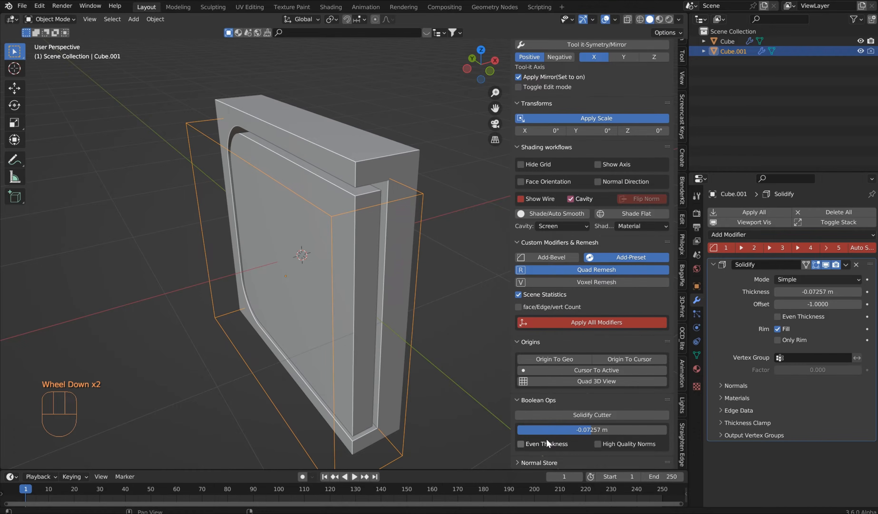
pyautogui.click(521, 444)
pyautogui.click(604, 443)
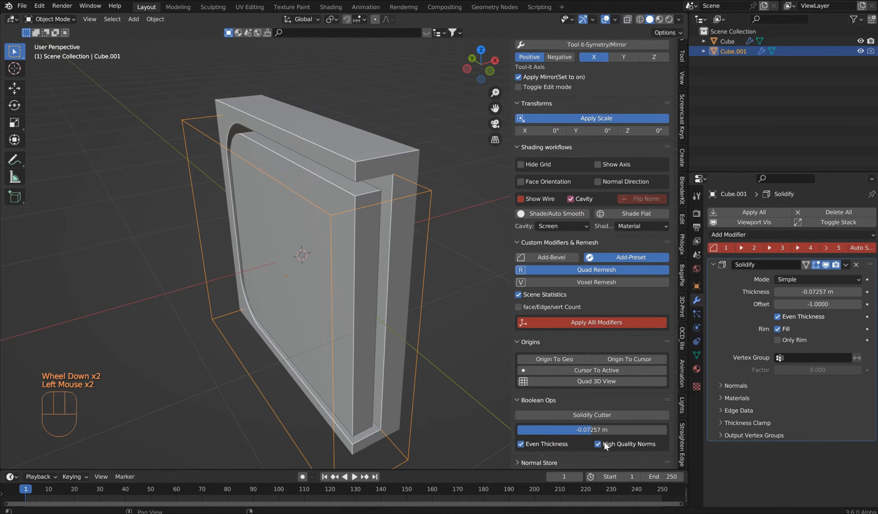
# Step: Add a second Solidify Cutter modifier and remove both Solidify modifiers from the cutter
pyautogui.click(582, 414)
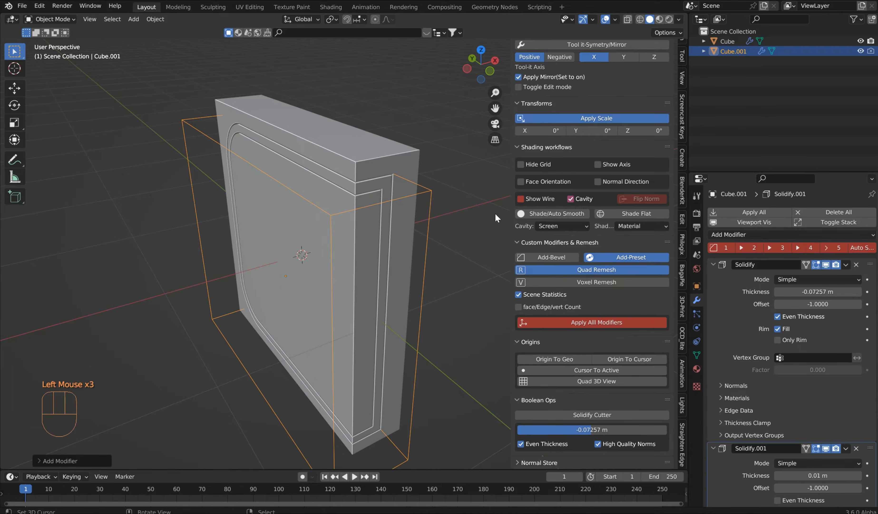
pyautogui.scroll(-1, 363, 168)
pyautogui.moveTo(364, 168)
pyautogui.mouseDown(button='middle')
pyautogui.moveTo(427, 160)
pyautogui.moveTo(430, 143)
pyautogui.moveTo(361, 156)
pyautogui.mouseUp(button='middle')
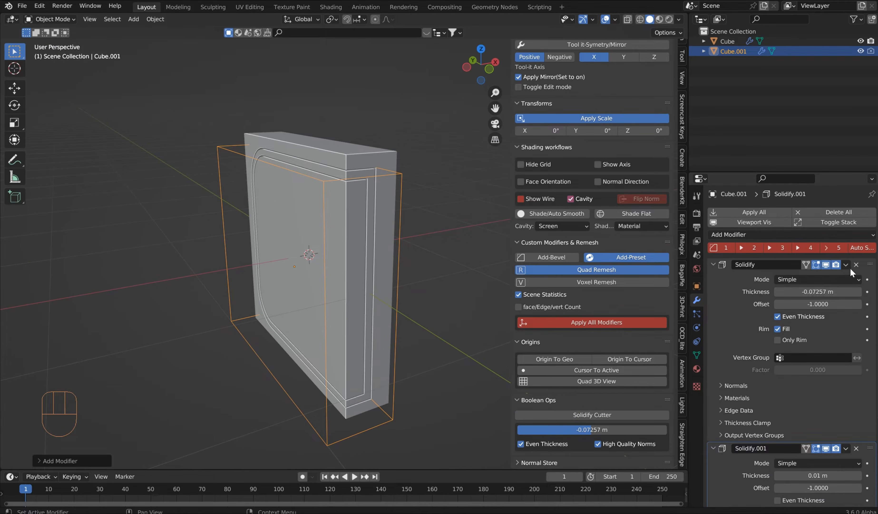
pyautogui.click(715, 264)
pyautogui.click(714, 279)
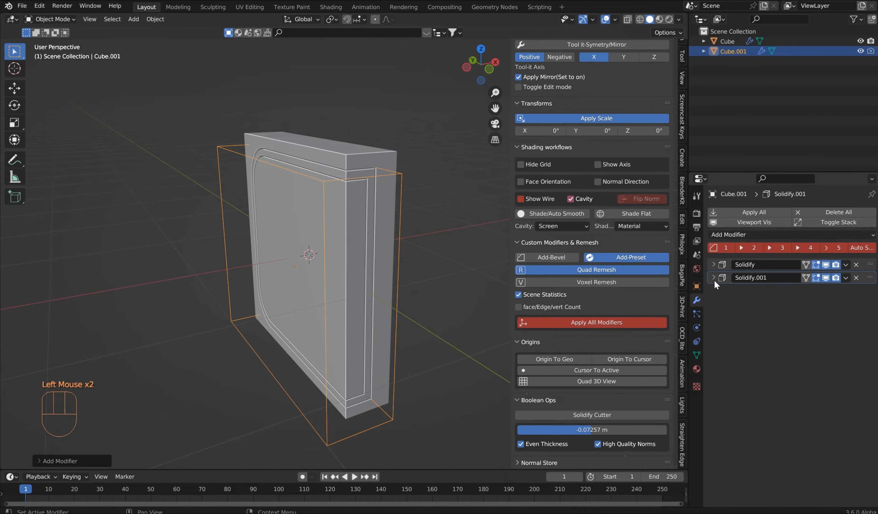
pyautogui.click(857, 264)
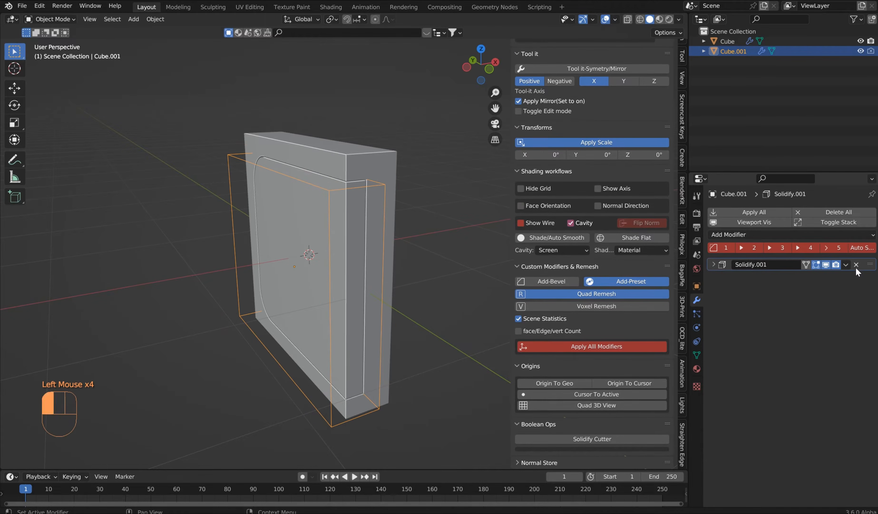
pyautogui.click(856, 265)
# Step: Add a standard Solidify modifier to the cutter with 0.074 m thickness, Even Thickness and High Quality normals
pyautogui.click(804, 211)
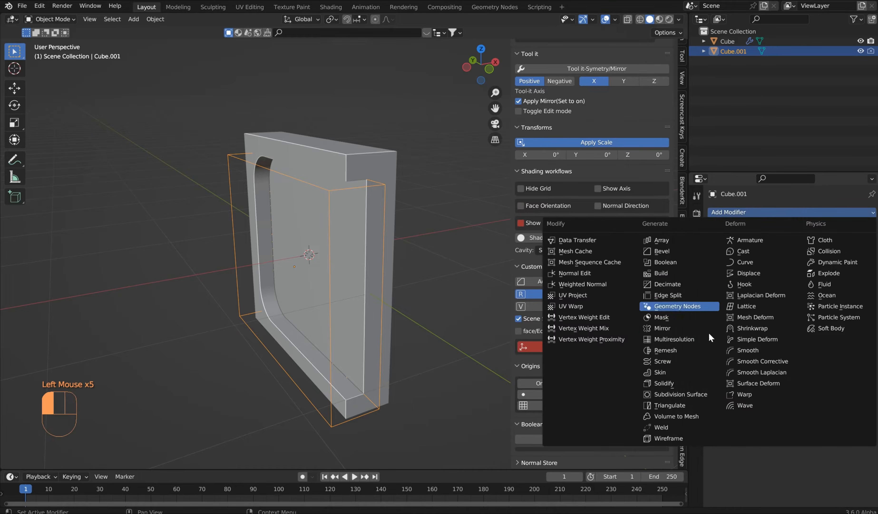
pyautogui.click(656, 383)
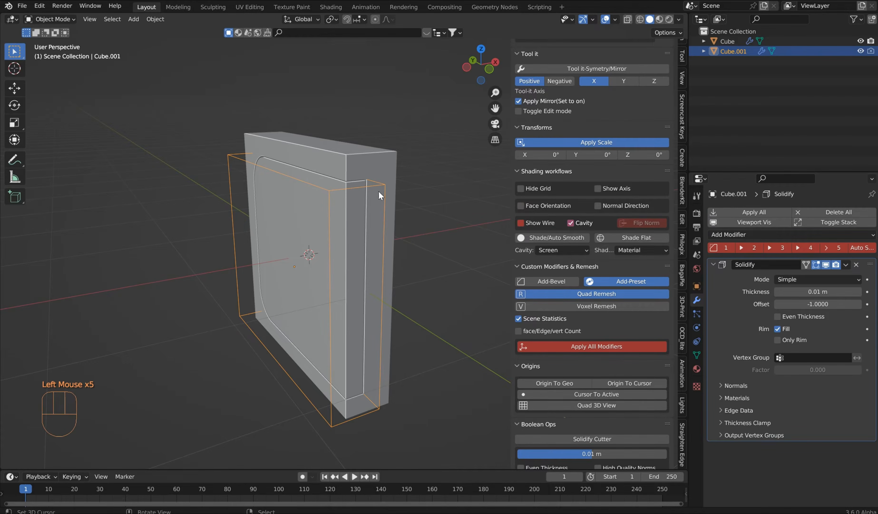
pyautogui.keyDown('shift'); pyautogui.moveTo(817, 292); pyautogui.dragTo(848, 292); pyautogui.keyUp('shift')
pyautogui.click(777, 316)
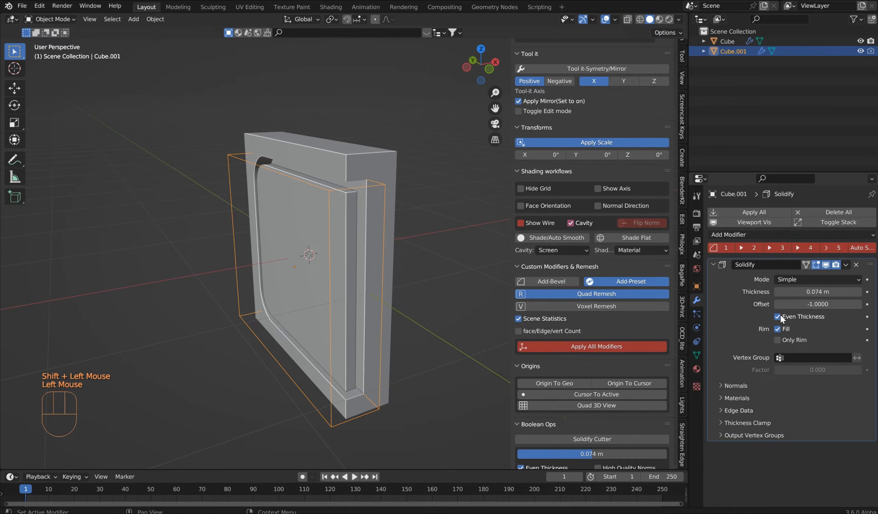
pyautogui.click(723, 384)
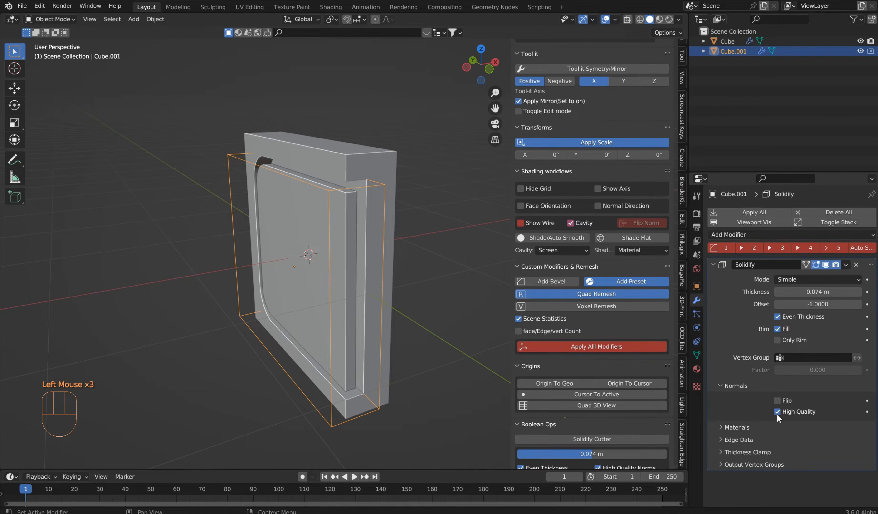
# Step: Switch Even Thickness and High Quality normals off and back on to compare their effect on the cutter's groove
pyautogui.scroll(-2, 607, 440)
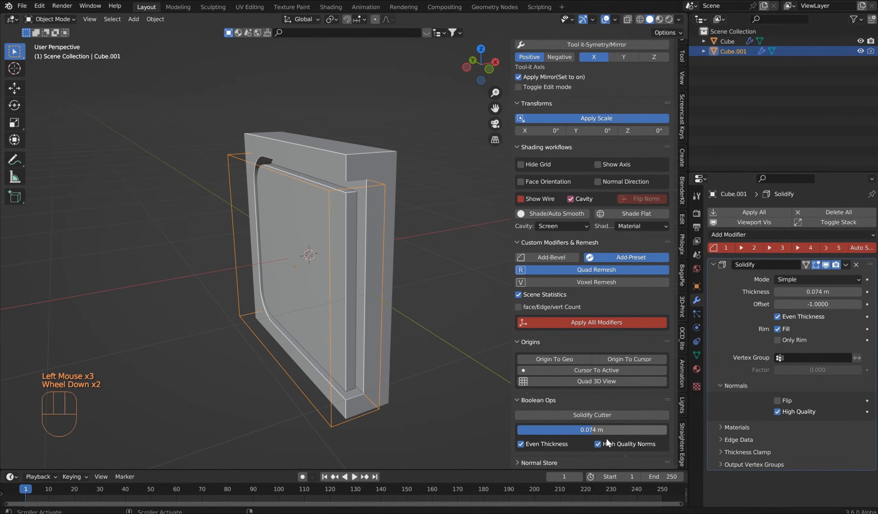
pyautogui.click(779, 316)
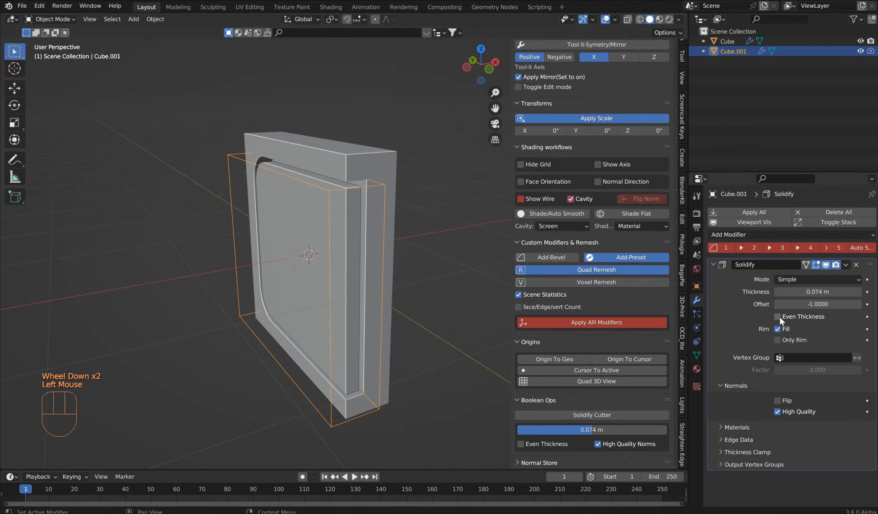
pyautogui.click(779, 316)
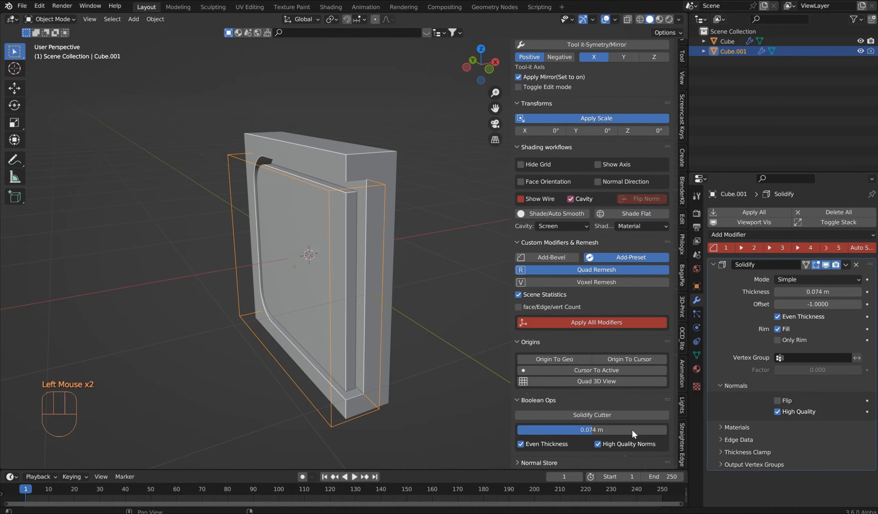
pyautogui.click(600, 442)
pyautogui.click(599, 443)
# Step: Add a second Solidify modifier to the cutter with Even Thickness and High Quality normals enabled
pyautogui.click(713, 264)
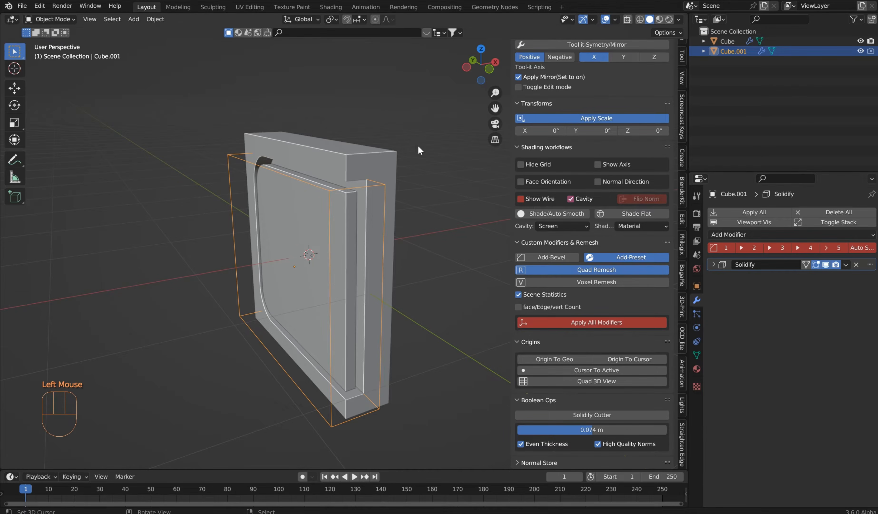
pyautogui.click(740, 235)
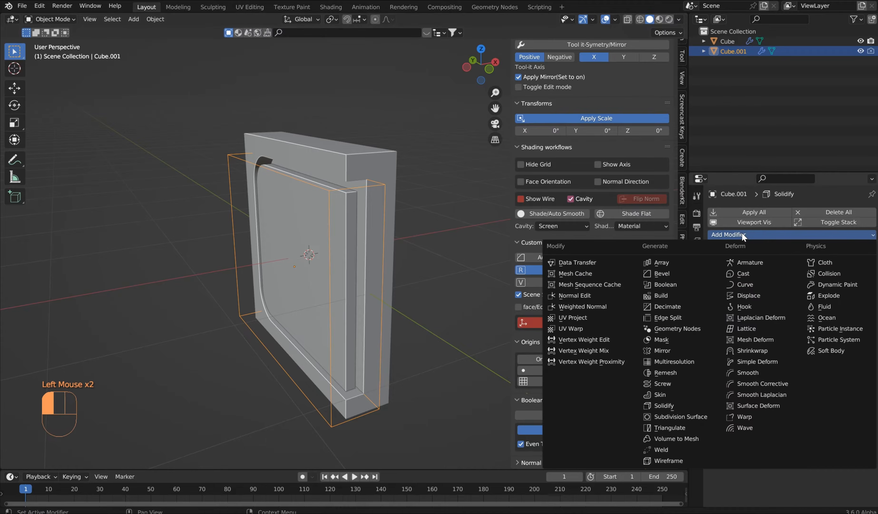
pyautogui.click(683, 406)
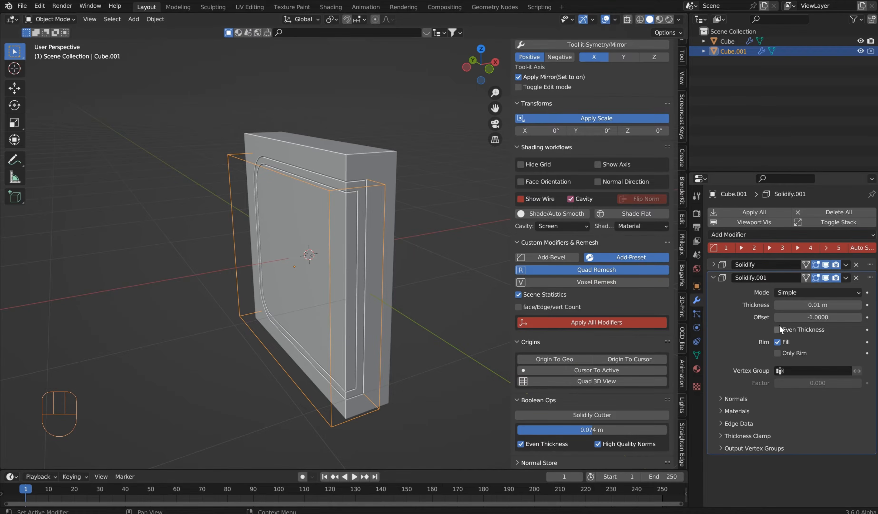
pyautogui.click(780, 332)
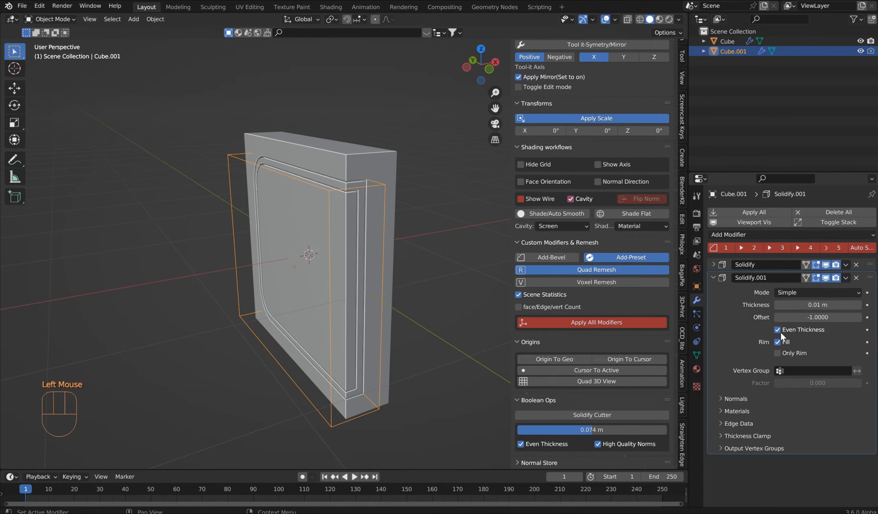
pyautogui.click(736, 399)
pyautogui.click(778, 424)
# Step: Set the thickness of the cutter's first Solidify modifier to 0.1199 m to widen the spacing between the grooves
pyautogui.moveTo(334, 226); pyautogui.dragTo(373, 182, button='middle')
pyautogui.scroll(3, 373, 182)
pyautogui.keyDown('shift'); pyautogui.moveTo(313, 146); pyautogui.dragTo(312, 197, button='middle'); pyautogui.keyUp('shift')
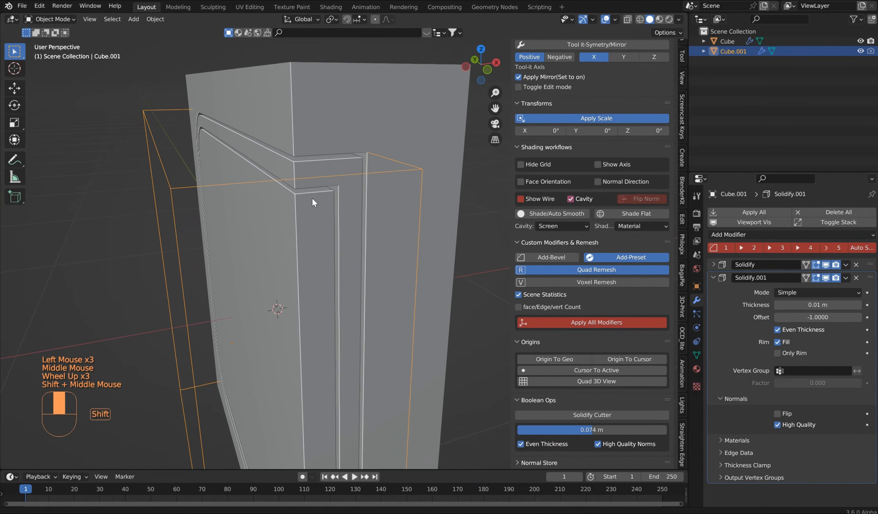
pyautogui.moveTo(578, 430)
pyautogui.keyDown('shift'); pyautogui.mouseDown()
pyautogui.moveTo(596, 429)
pyautogui.moveTo(567, 429)
pyautogui.mouseUp(); pyautogui.keyUp('shift')
pyautogui.click(713, 274)
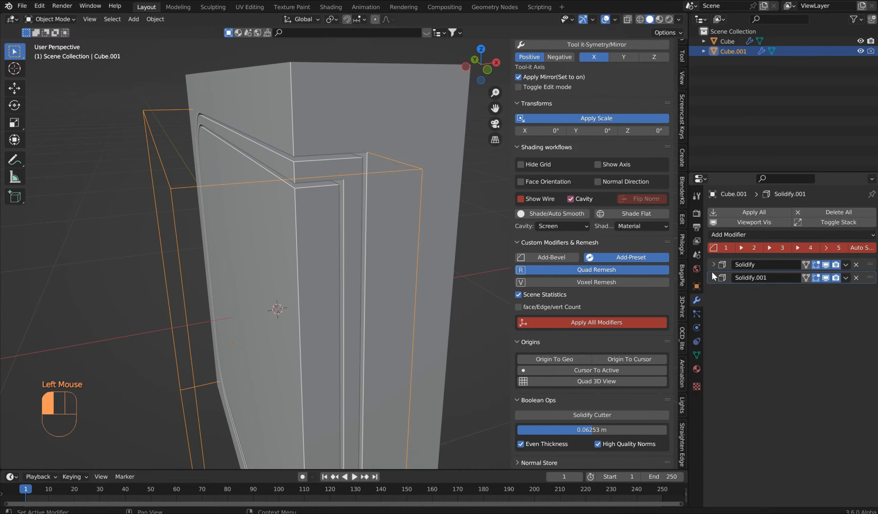
pyautogui.click(722, 261)
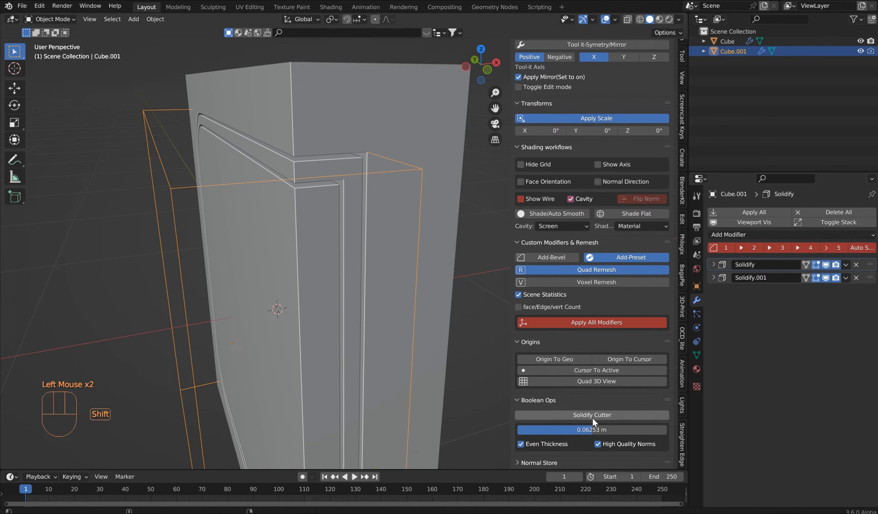
pyautogui.keyDown('shift'); pyautogui.moveTo(584, 429); pyautogui.dragTo(626, 429); pyautogui.keyUp('shift')
pyautogui.scroll(-3, 437, 250)
pyautogui.moveTo(437, 250); pyautogui.dragTo(405, 226, button='middle')
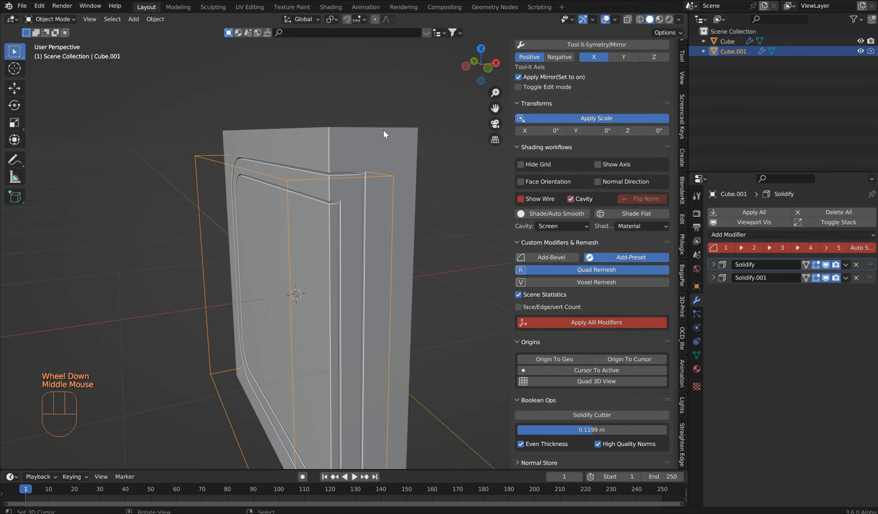
# Step: Apply all modifiers on the cutter and on the slab
pyautogui.rightClick(383, 130)
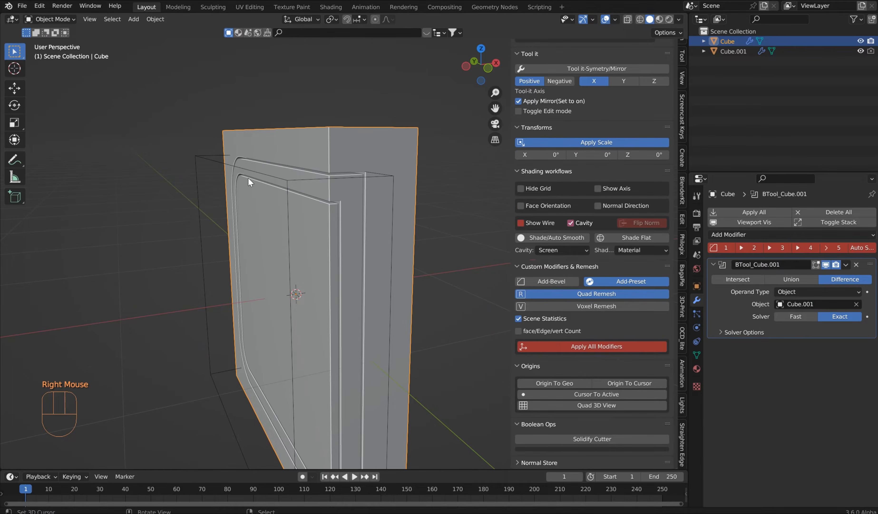
pyautogui.rightClick(244, 168)
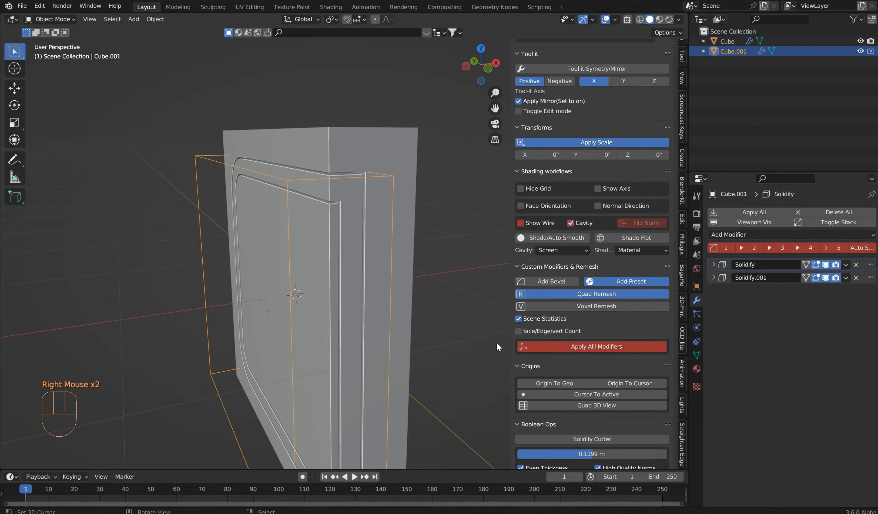
pyautogui.click(571, 346)
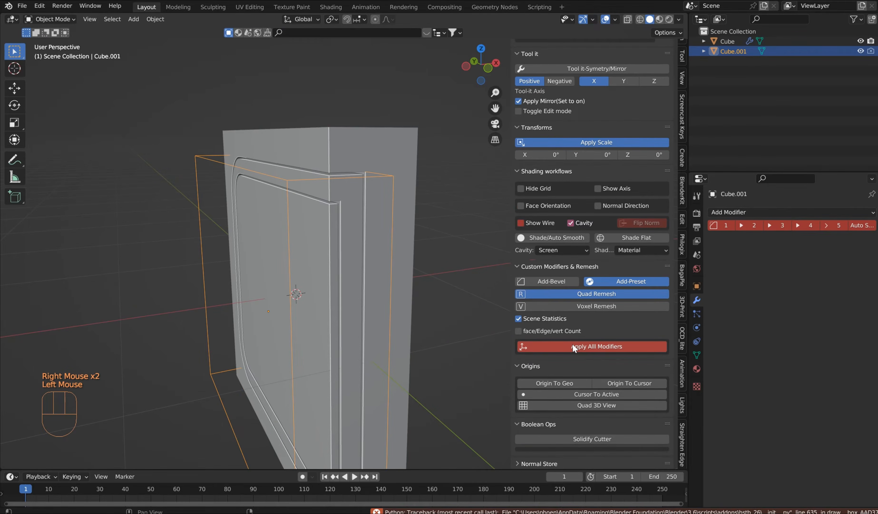
pyautogui.rightClick(339, 152)
pyautogui.click(550, 347)
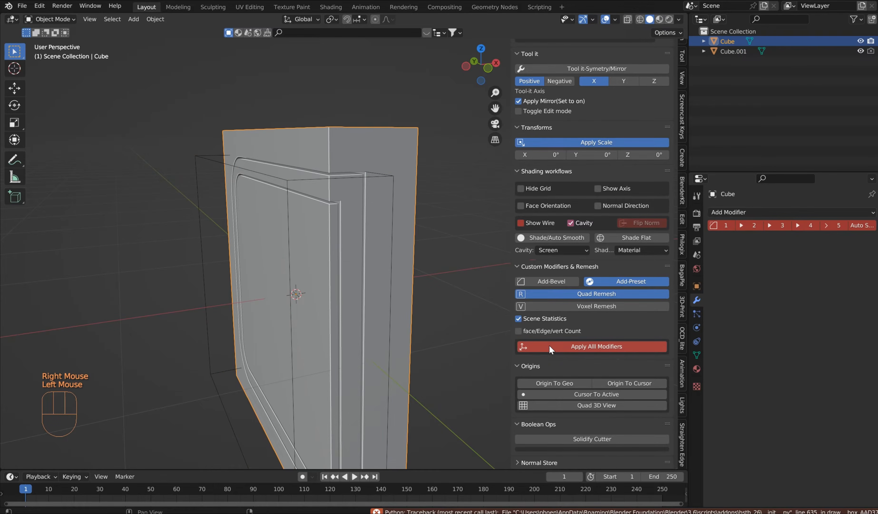
# Step: Delete the cutter object around the slab
pyautogui.rightClick(381, 177)
pyautogui.rightClick(382, 177)
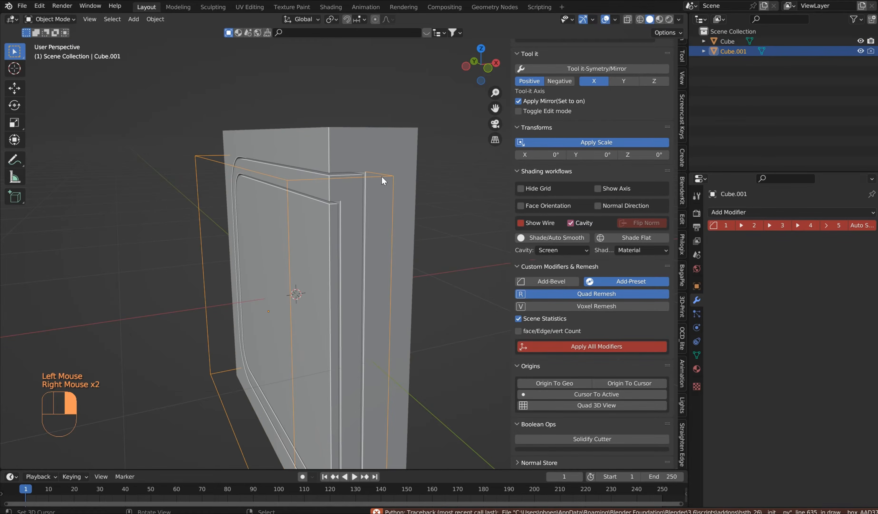
pyautogui.press('Delete')
# Step: Mirror the slab's groove across the X axis with Tool it-Symetry/Mirror set to Negative
pyautogui.moveTo(383, 177); pyautogui.dragTo(304, 173, button='middle')
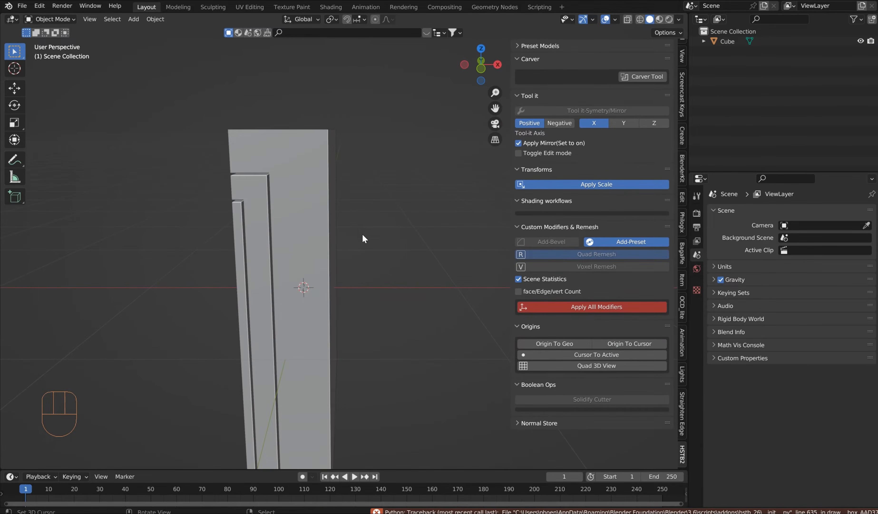
pyautogui.scroll(4, 593, 175)
pyautogui.rightClick(296, 197)
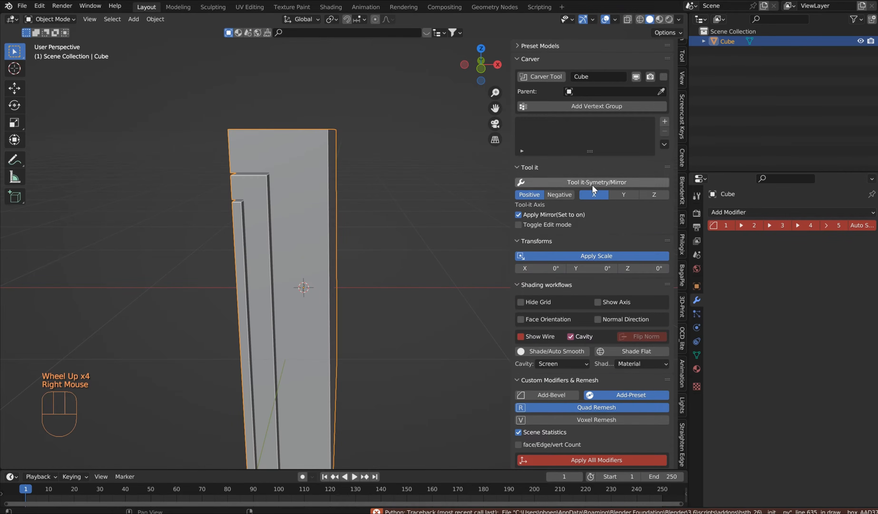
pyautogui.click(558, 194)
pyautogui.scroll(-2, 421, 182)
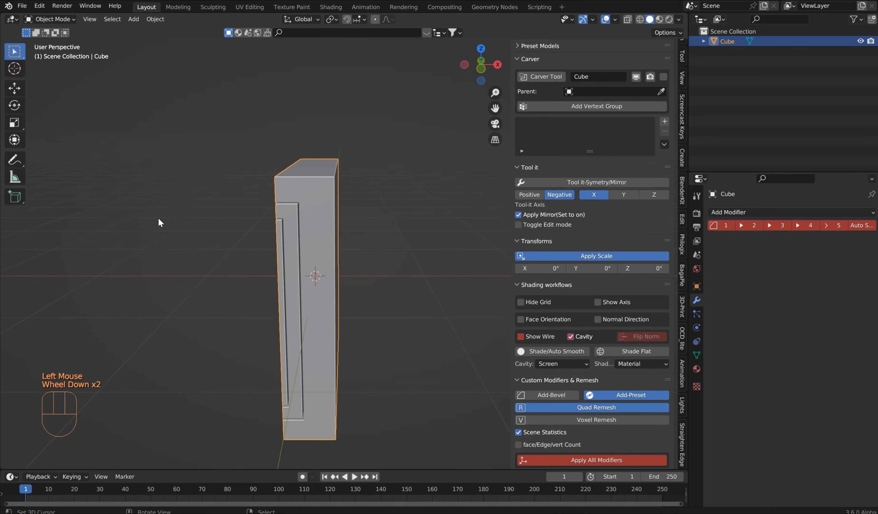
pyautogui.click(595, 182)
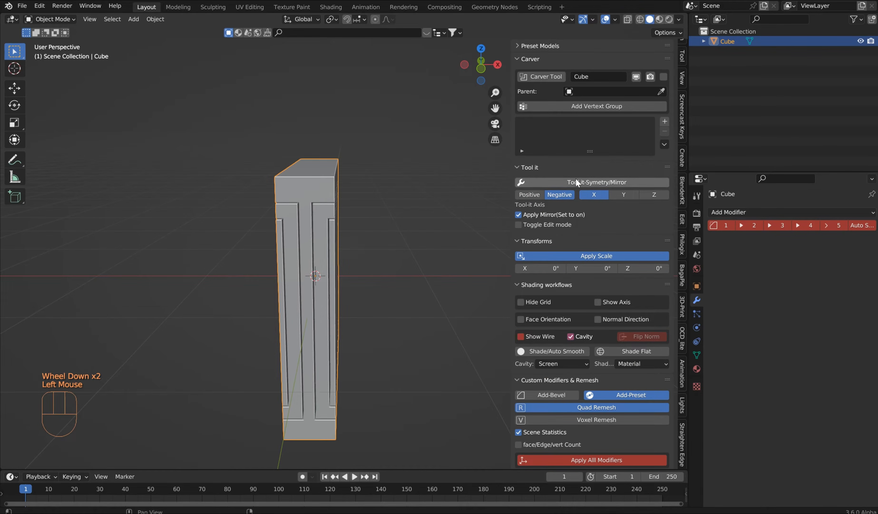
# Step: Preview the Carver's Rectangle, Line and Circle cut types and its help list over the slab's right view
pyautogui.moveTo(437, 192); pyautogui.dragTo(374, 193, button='middle')
pyautogui.press('KP_3')
pyautogui.press('KP_3')
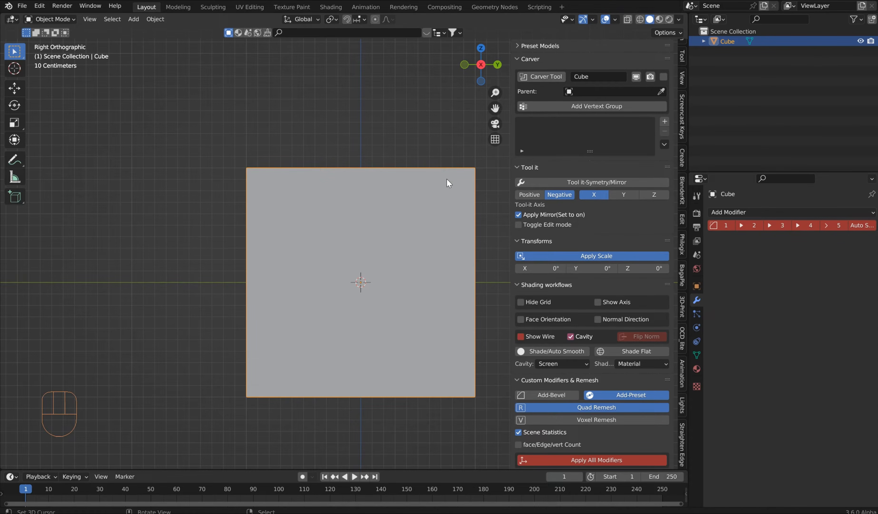
pyautogui.hotkey('shift', 'ctrl', 'x')
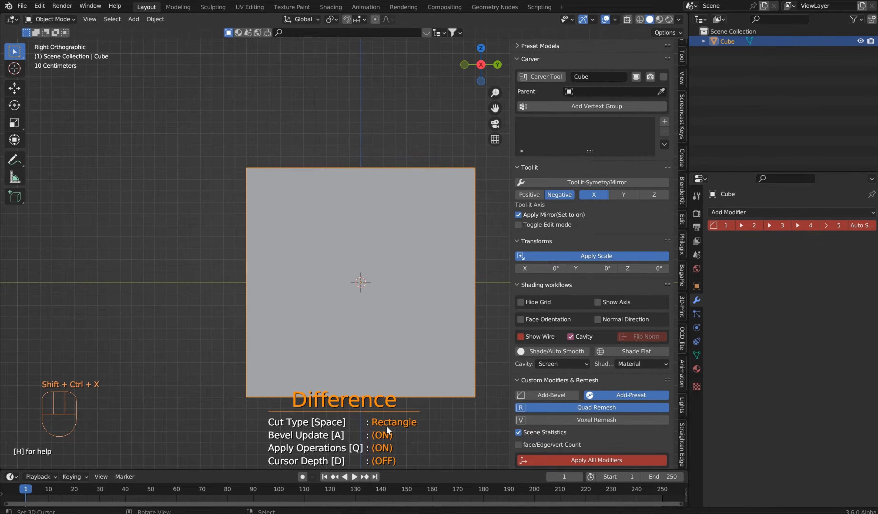
pyautogui.press('space')
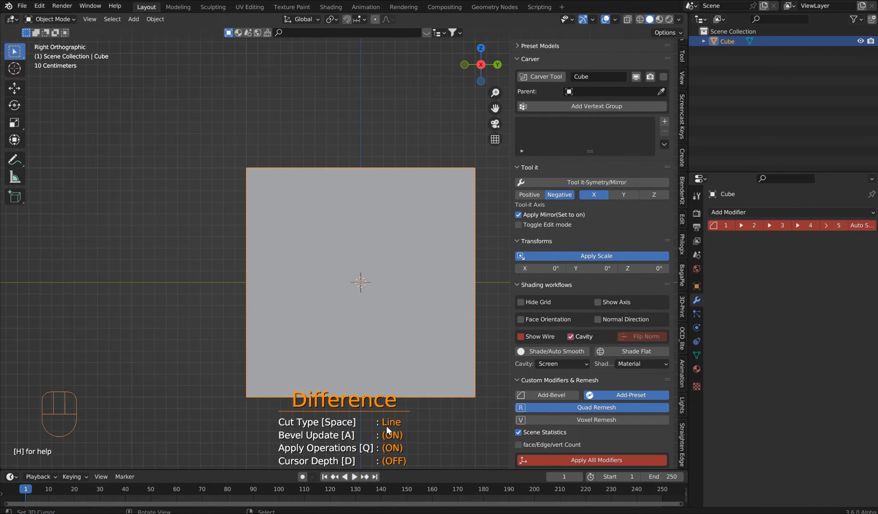
pyautogui.press('space')
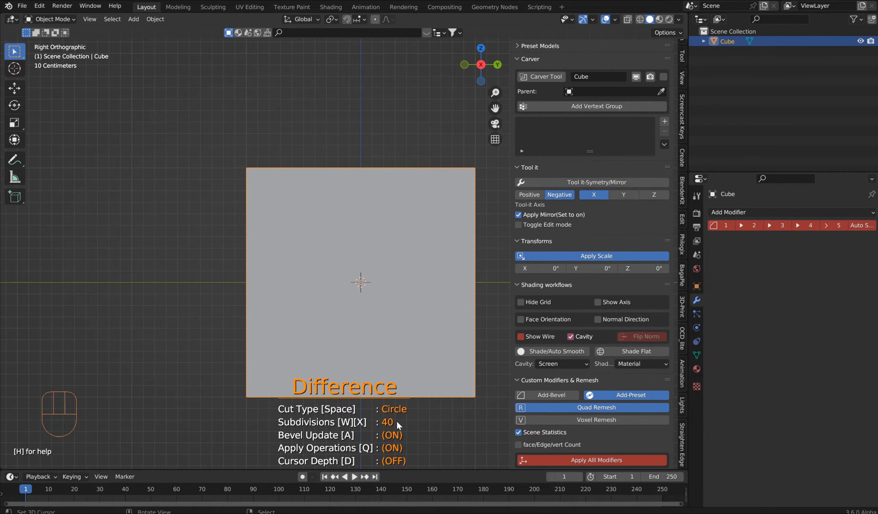
pyautogui.press('h')
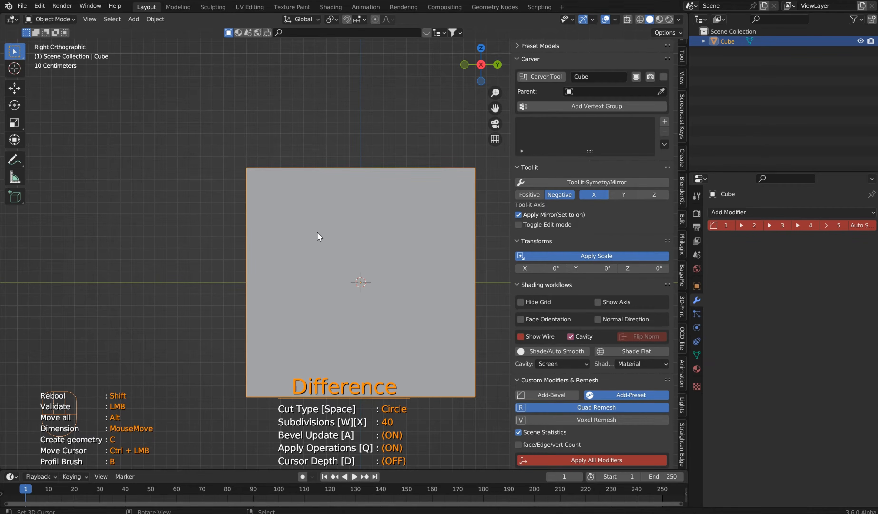
pyautogui.press('Escape')
# Step: Narrow the add-on sidebar to give the slab's right orthographic view more room
pyautogui.moveTo(298, 246); pyautogui.dragTo(356, 249, button='middle')
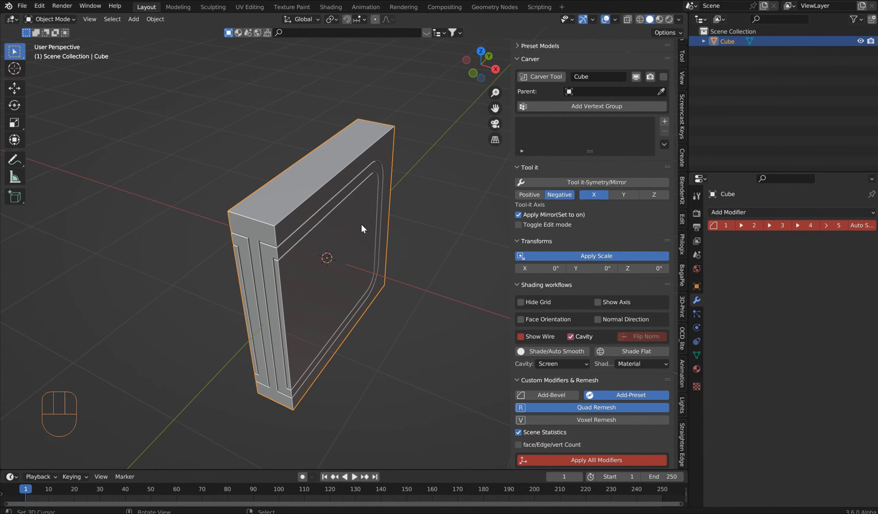
pyautogui.moveTo(361, 224); pyautogui.dragTo(315, 203, button='middle')
pyautogui.press('KP_3')
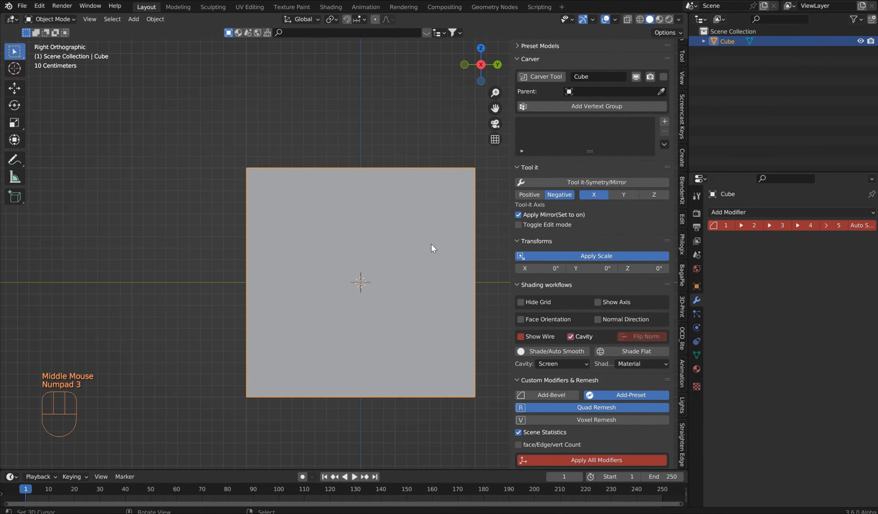
pyautogui.keyDown('shift'); pyautogui.moveTo(431, 245); pyautogui.dragTo(407, 233, button='middle'); pyautogui.keyUp('shift')
pyautogui.scroll(-4, 599, 336)
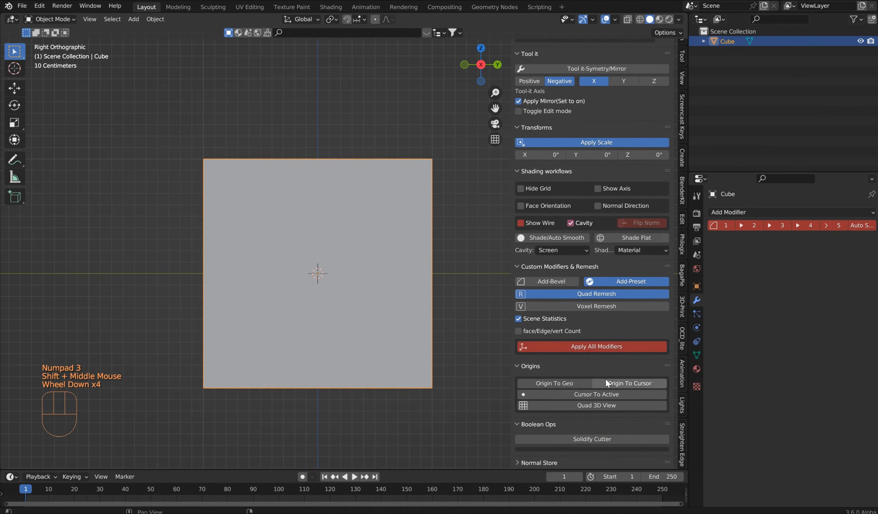
pyautogui.moveTo(512, 261); pyautogui.dragTo(534, 261)
pyautogui.scroll(4, 613, 148)
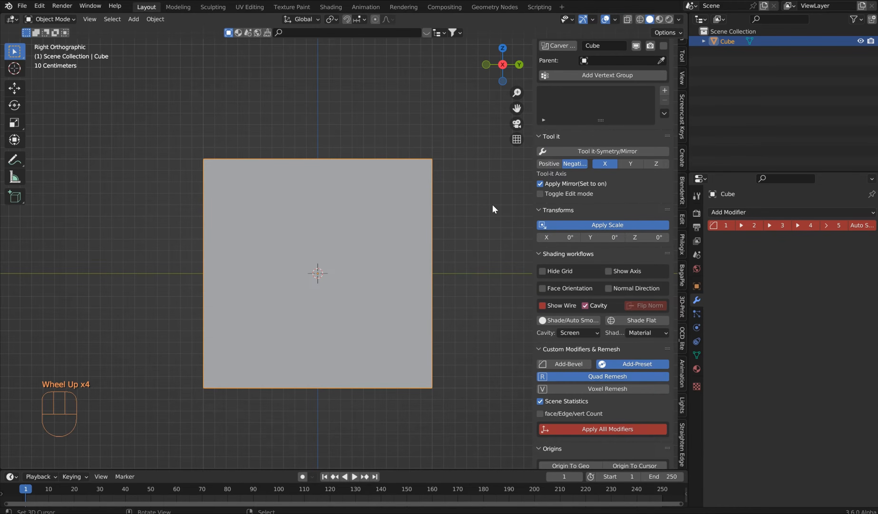
pyautogui.scroll(3, 623, 145)
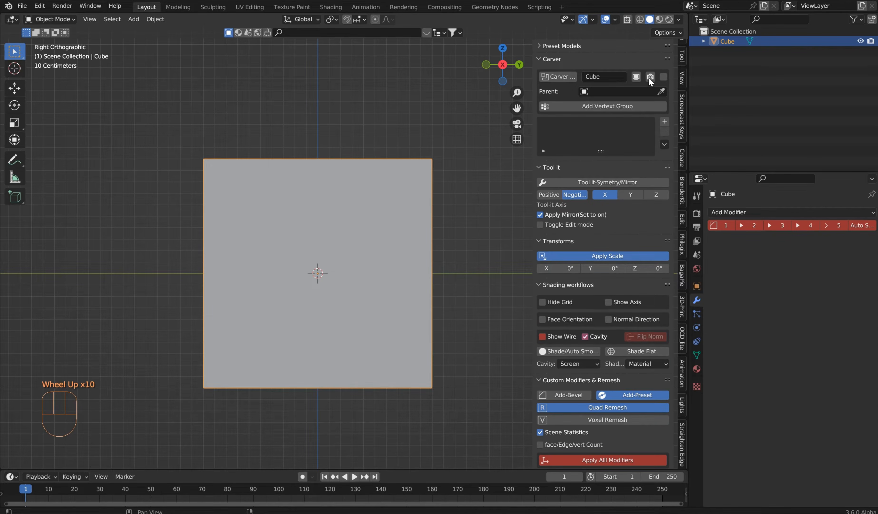
pyautogui.click(663, 76)
pyautogui.click(663, 76)
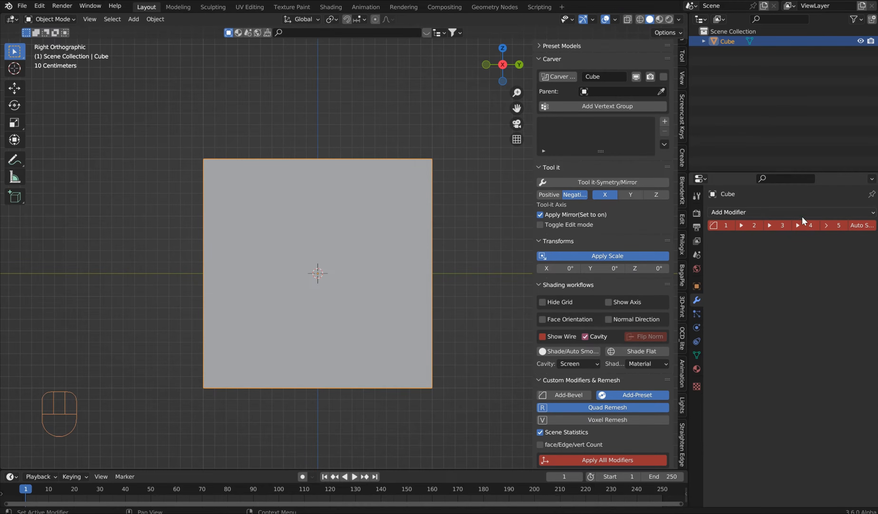
# Step: Cut an angular tree-shaped hole with a short stem through the slab's centre using Carver's Line cut type in the right view
pyautogui.moveTo(370, 155); pyautogui.dragTo(376, 174, button='middle')
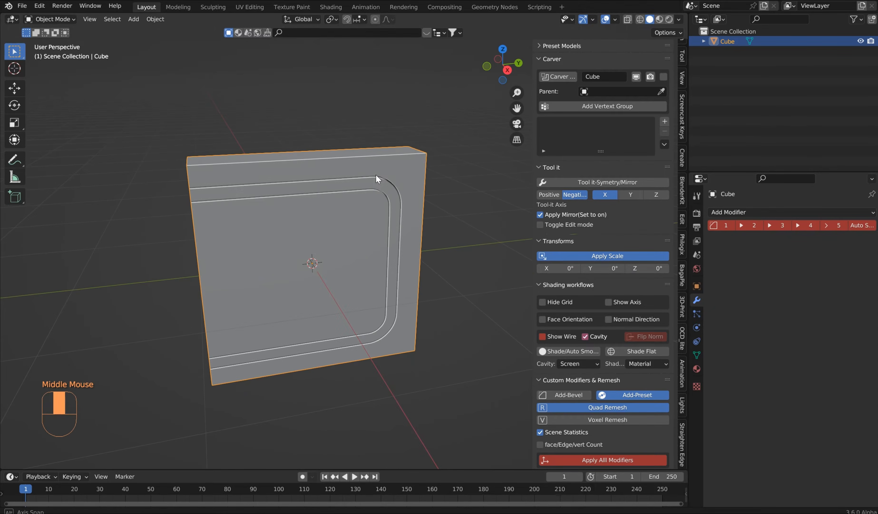
pyautogui.scroll(1, 376, 174)
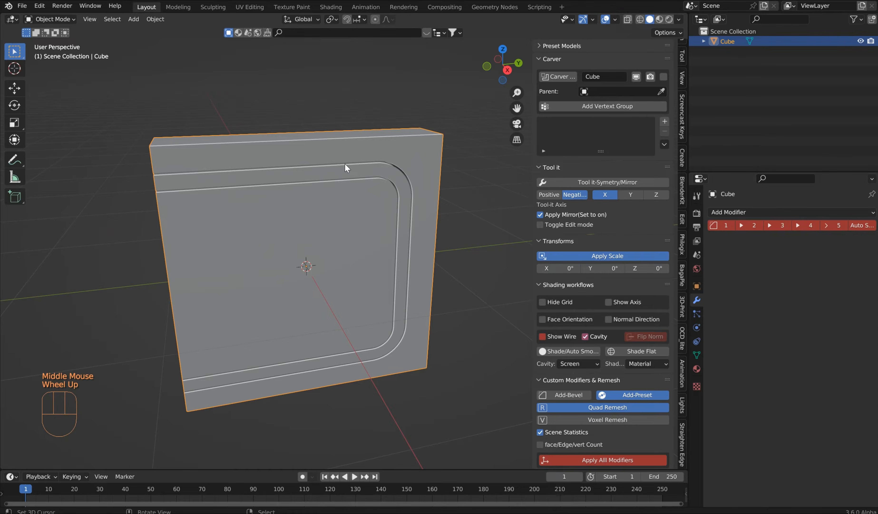
pyautogui.press('KP_3')
pyautogui.click(545, 77)
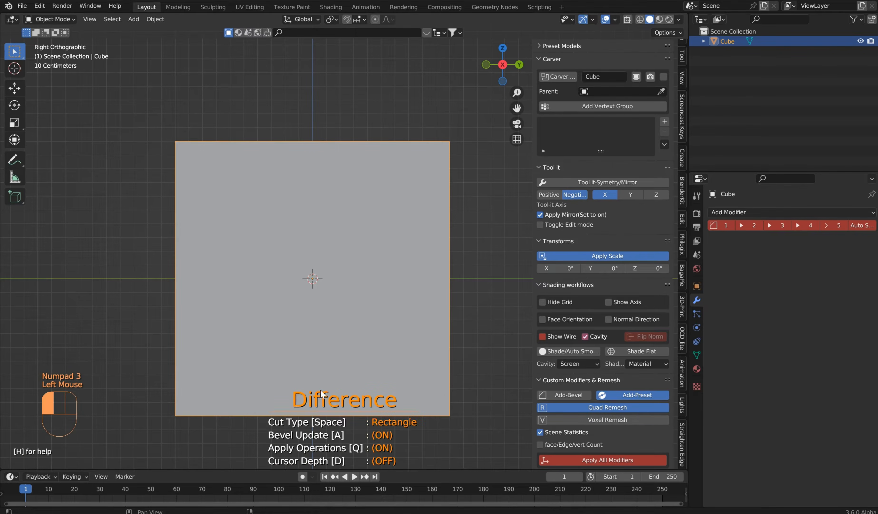
pyautogui.press('space')
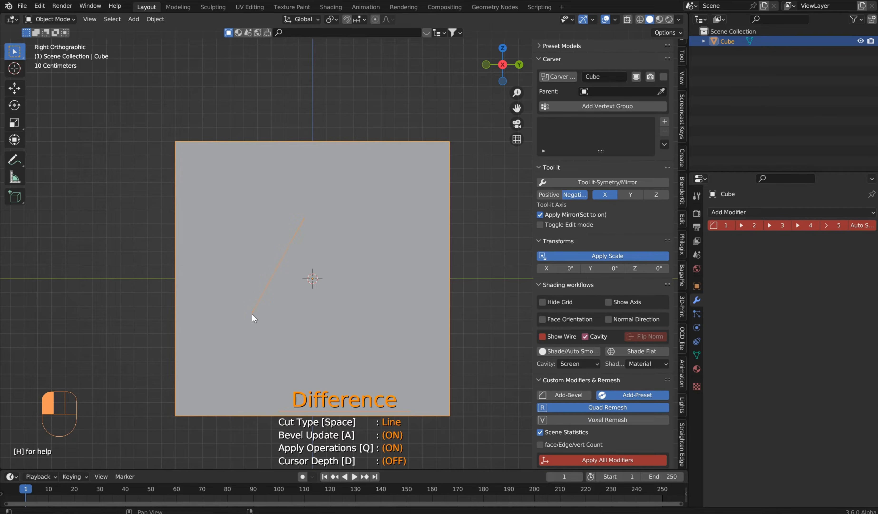
pyautogui.click(304, 324)
pyautogui.click(388, 331)
pyautogui.click(304, 219)
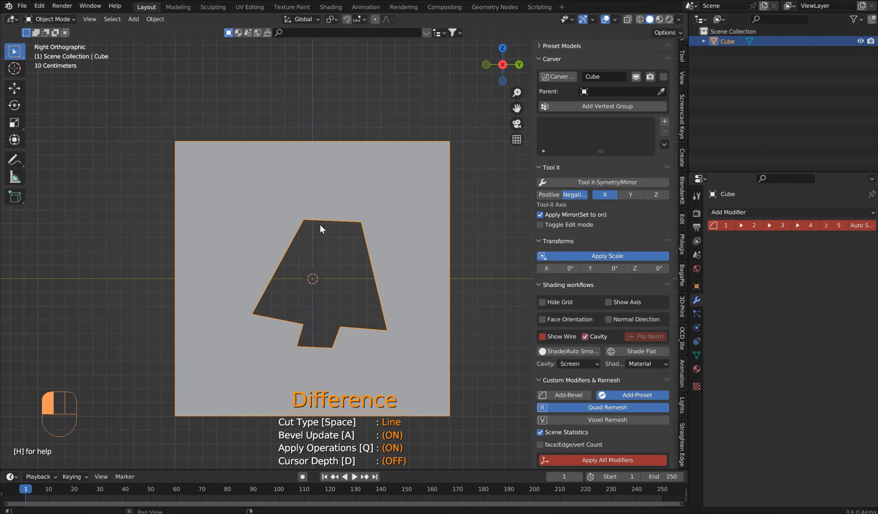
# Step: Leave Carver and examine the inner walls and upper edge of the new cut-out up close
pyautogui.moveTo(343, 232); pyautogui.dragTo(304, 193, button='middle')
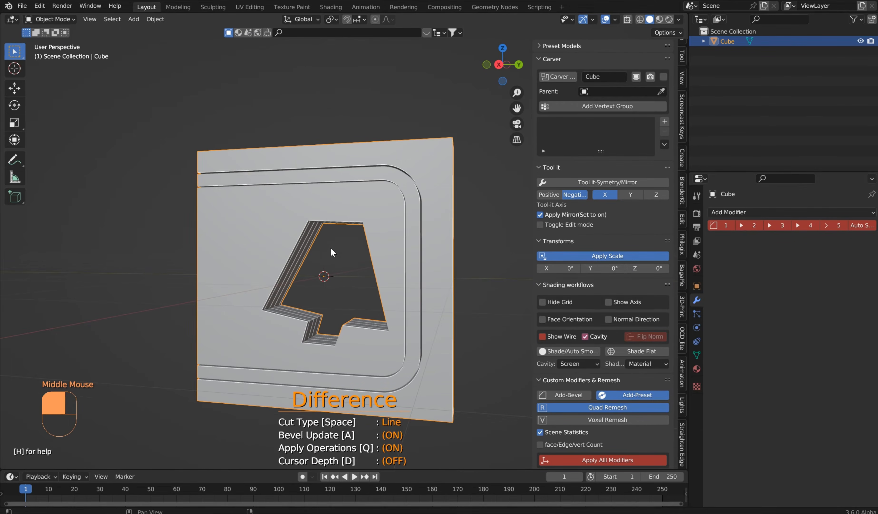
pyautogui.keyDown('shift'); pyautogui.moveTo(331, 247); pyautogui.dragTo(304, 341, button='middle'); pyautogui.keyUp('shift')
pyautogui.scroll(3, 341, 346)
pyautogui.scroll(1, 341, 345)
pyautogui.keyDown('shift'); pyautogui.moveTo(341, 230); pyautogui.dragTo(250, 454, button='middle'); pyautogui.keyUp('shift')
pyautogui.press('Escape')
pyautogui.rightClick(304, 277)
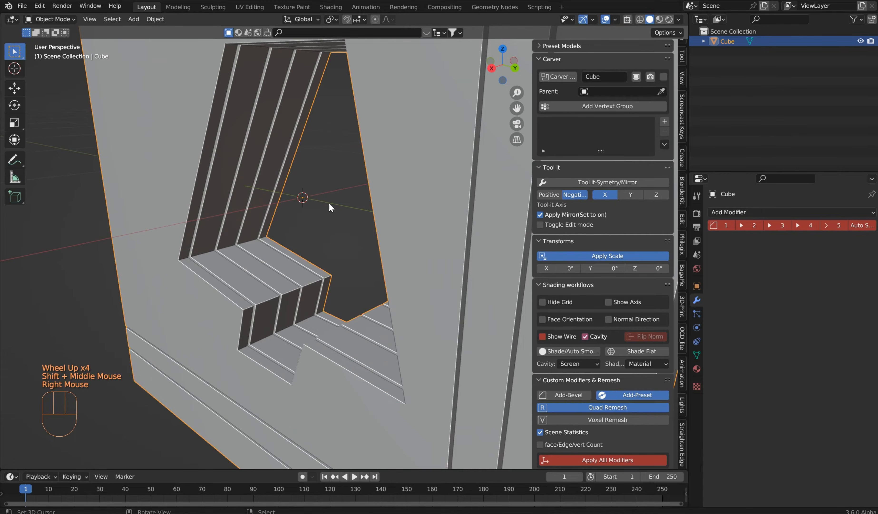
pyautogui.keyDown('shift'); pyautogui.moveTo(330, 208); pyautogui.dragTo(340, 281, button='middle'); pyautogui.keyUp('shift')
pyautogui.scroll(4, 329, 274)
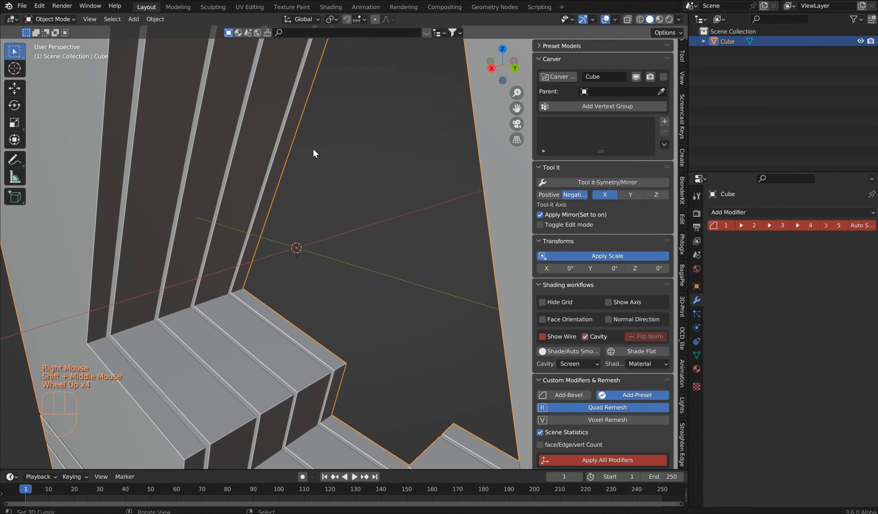
pyautogui.keyDown('shift'); pyautogui.scroll(-1, 137, 172); pyautogui.keyUp('shift')
pyautogui.keyDown('shift'); pyautogui.moveTo(251, 139); pyautogui.dragTo(294, 288, button='middle'); pyautogui.keyUp('shift')
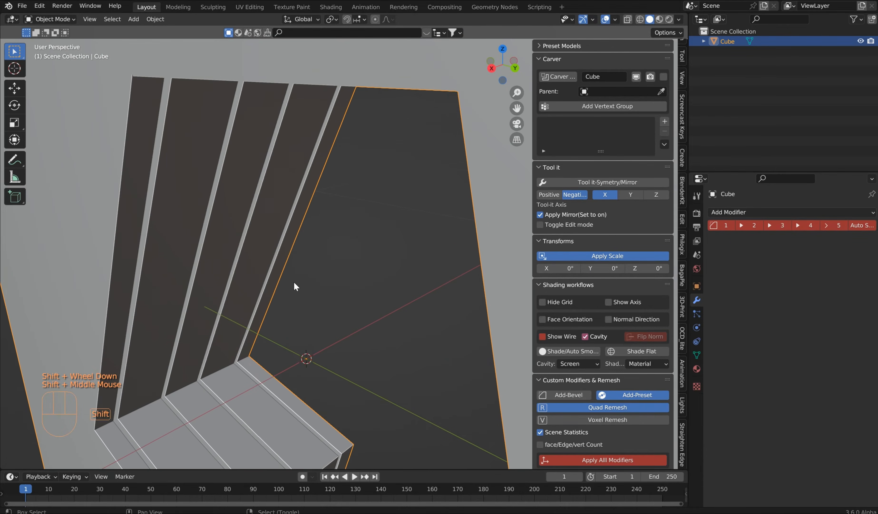
pyautogui.scroll(-2, 254, 146)
pyautogui.moveTo(254, 146); pyautogui.dragTo(422, 235, button='middle')
# Step: With Auto Merge on, slide the stray vertex at the cut-out's notched upper corner onto the adjacent corner vertex and return to Object Mode
pyautogui.press('KP_3')
pyautogui.scroll(7, 402, 257)
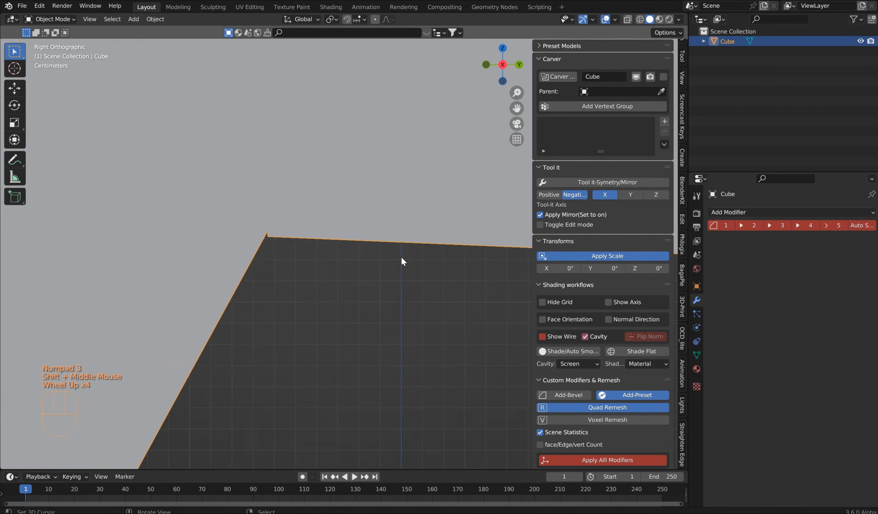
pyautogui.keyDown('shift'); pyautogui.moveTo(148, 218); pyautogui.dragTo(302, 234, button='middle'); pyautogui.keyUp('shift')
pyautogui.scroll(3, 301, 235)
pyautogui.rightClick(282, 215)
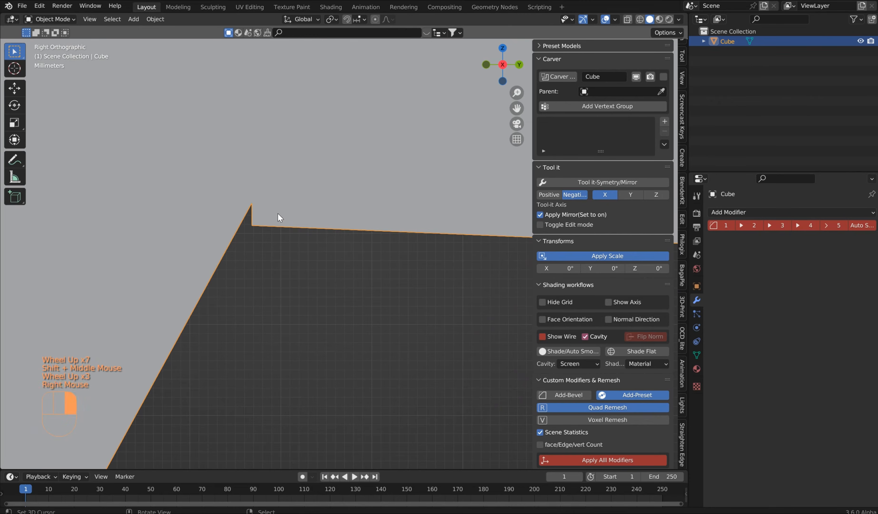
pyautogui.press('Tab')
pyautogui.rightClick(253, 224)
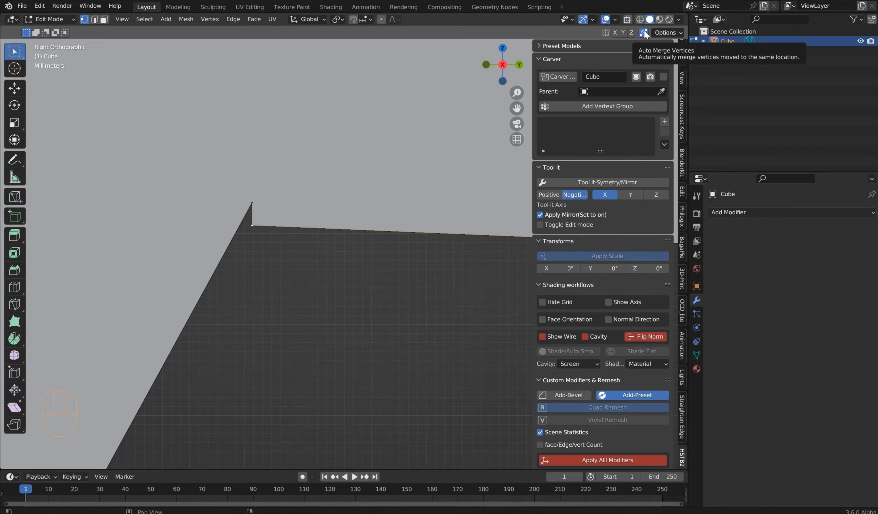
pyautogui.press('g')
pyautogui.press('g')
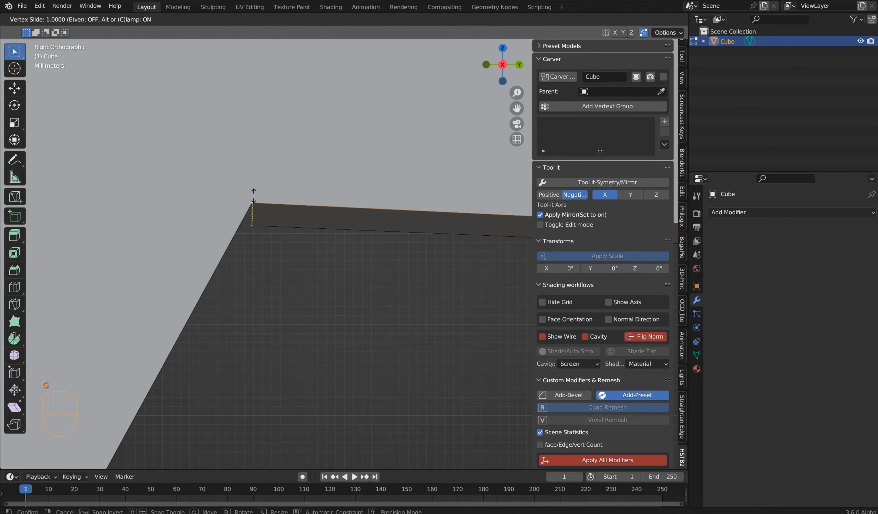
pyautogui.click(253, 192)
pyautogui.press('Tab')
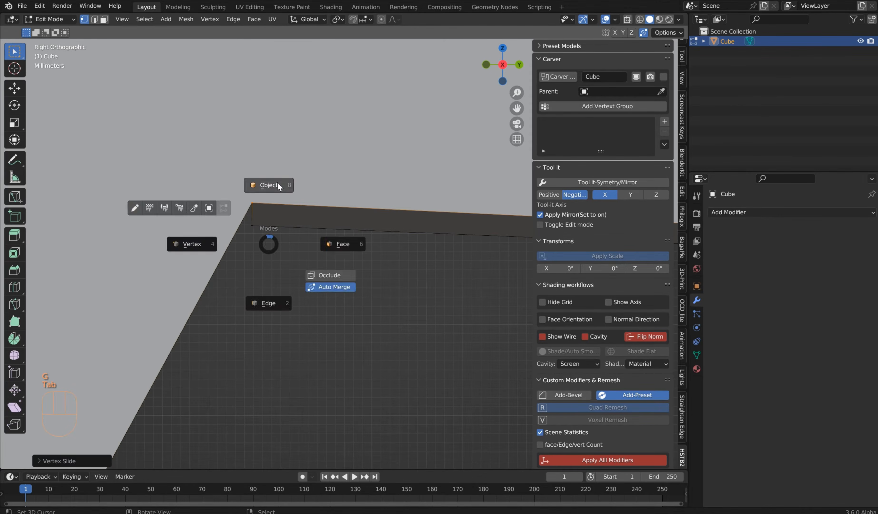
pyautogui.click(277, 182)
# Step: Examine the upper corner of the cut-out from the opposite side of the slab
pyautogui.scroll(-7, 279, 201)
pyautogui.scroll(-2, 280, 206)
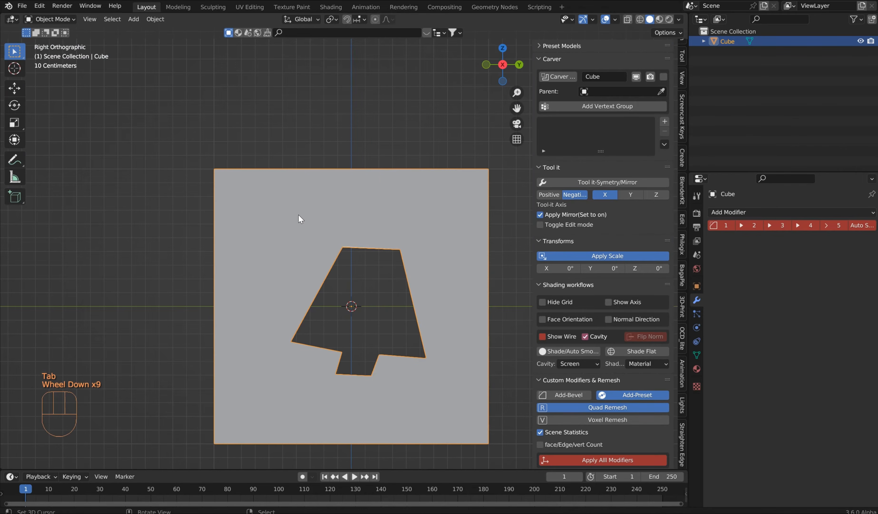
pyautogui.press('KP_1')
pyautogui.scroll(-1, 299, 214)
pyautogui.moveTo(298, 214); pyautogui.dragTo(410, 212, button='middle')
pyautogui.scroll(7, 410, 212)
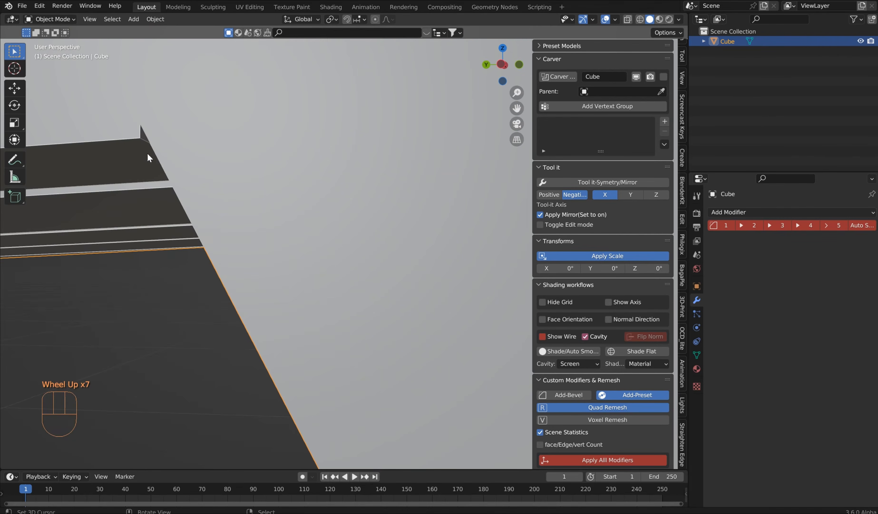
pyautogui.scroll(-2, 250, 130)
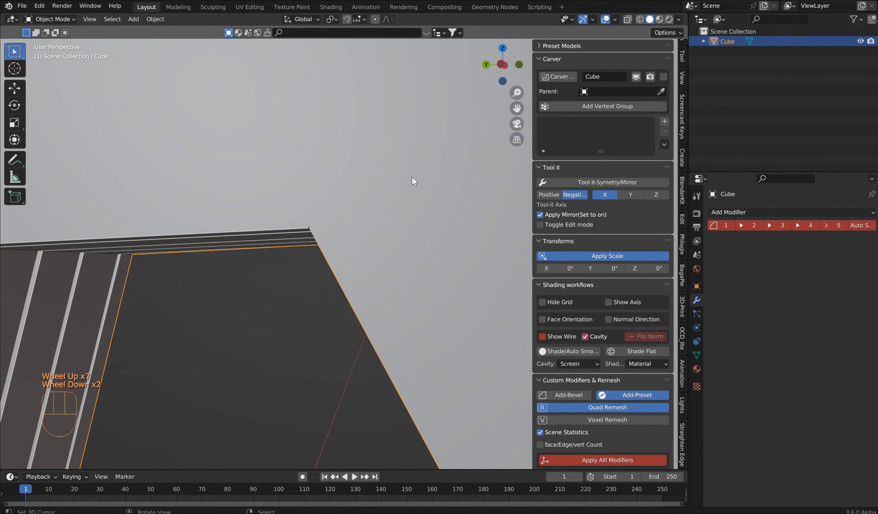
pyautogui.scroll(2, 413, 178)
# Step: Try mirroring the slab across the X axis with Tool it-Symetry/Mirror set to Positive, and undo it
pyautogui.click(622, 182)
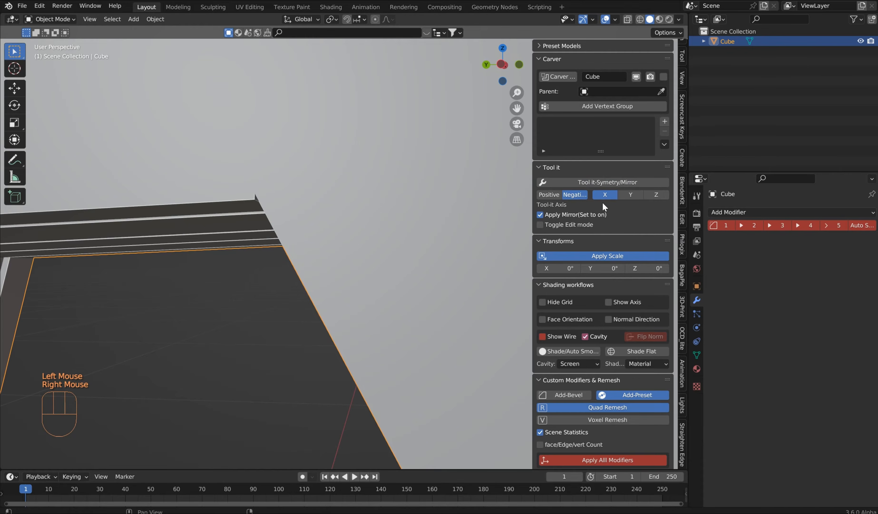
pyautogui.click(551, 194)
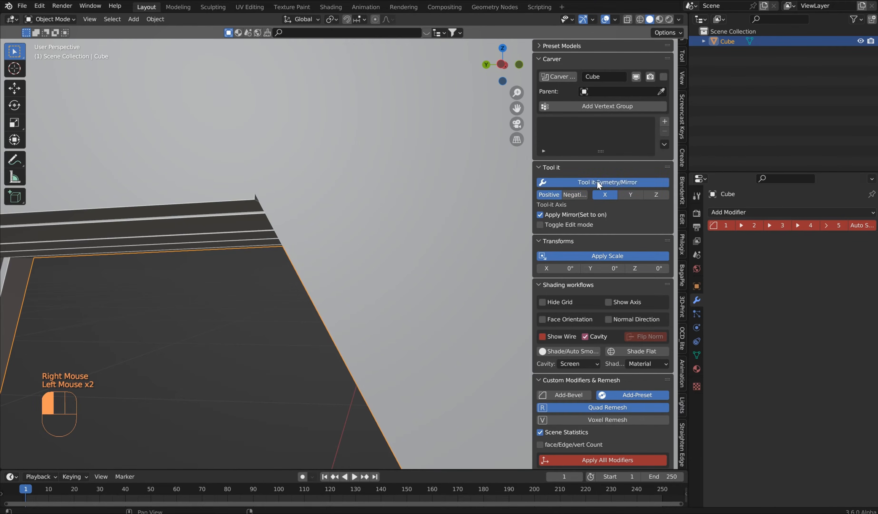
pyautogui.hotkey('ctrl', 'z')
pyautogui.hotkey('ctrl', 'z')
# Step: Mirror the cleaned cut-out corner to the slab's other side across the X axis using Tool it-Symetry/Mirror set to Positive
pyautogui.scroll(-1, 393, 215)
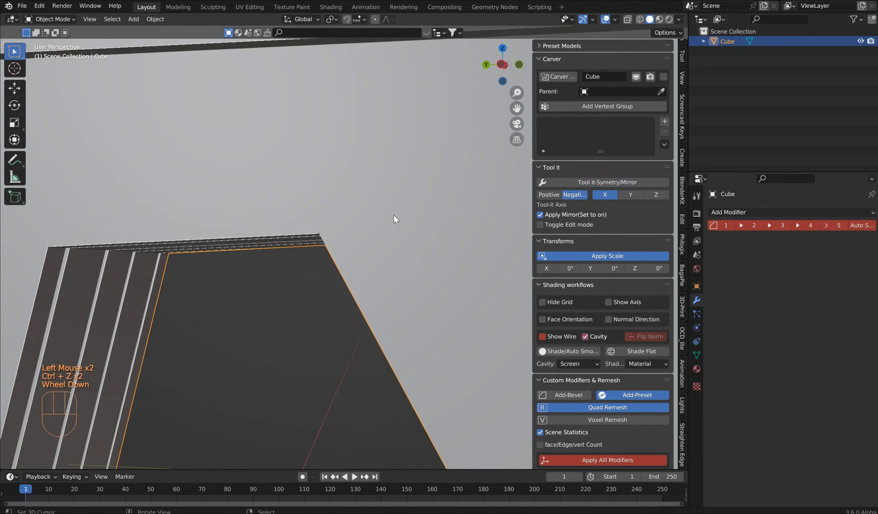
pyautogui.scroll(-1, 394, 215)
pyautogui.moveTo(393, 215); pyautogui.dragTo(209, 223, button='middle')
pyautogui.scroll(3, 394, 204)
pyautogui.scroll(-3, 370, 207)
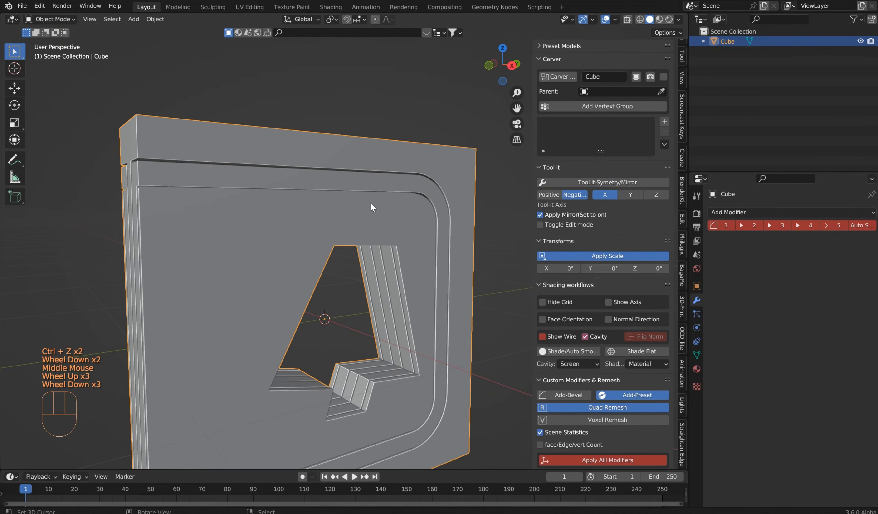
pyautogui.moveTo(371, 204); pyautogui.dragTo(546, 194, button='middle')
pyautogui.click(551, 195)
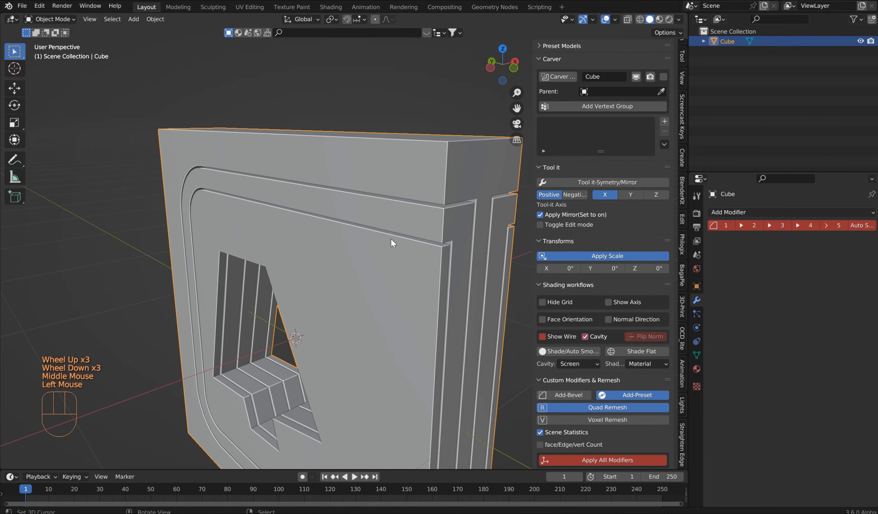
pyautogui.scroll(2, 391, 238)
pyautogui.moveTo(363, 228); pyautogui.dragTo(393, 217, button='middle')
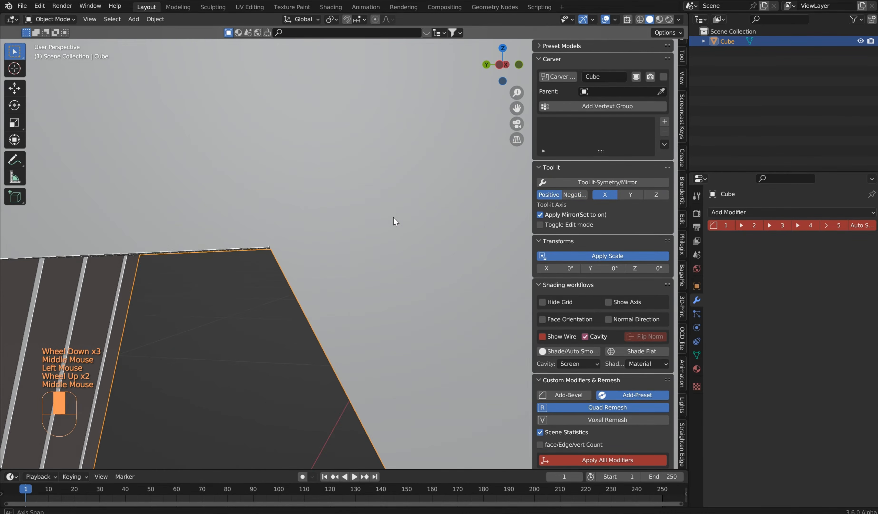
pyautogui.click(573, 181)
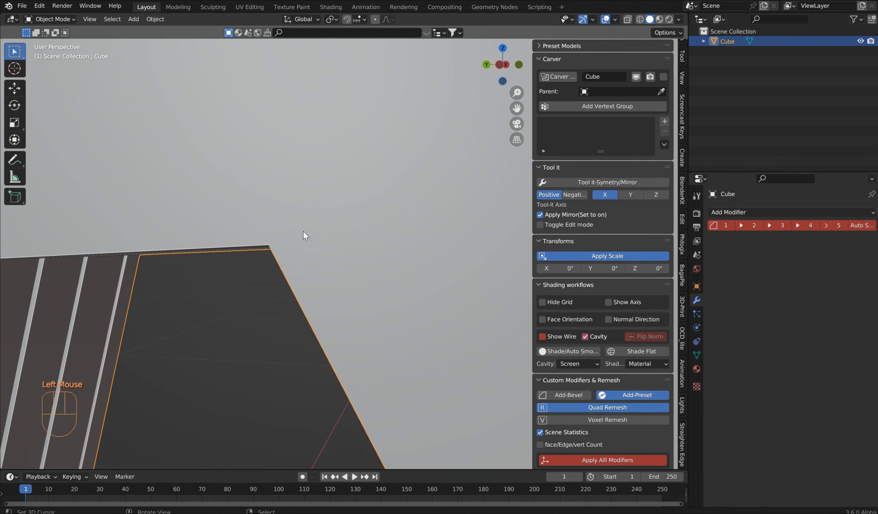
# Step: Inspect the mirrored slab's mesh in Edit Mode and its grooves and cut-out in Object Mode from several angles
pyautogui.scroll(-2, 304, 235)
pyautogui.press('Tab')
pyautogui.scroll(-1, 383, 199)
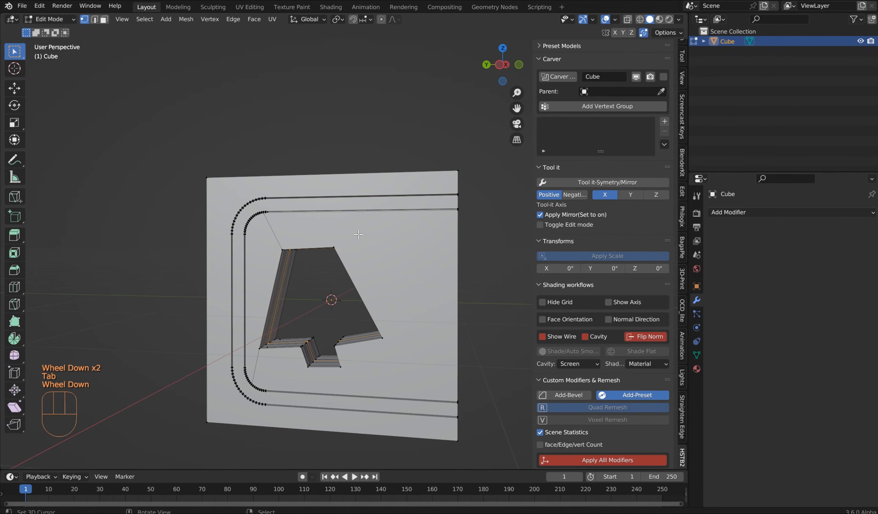
pyautogui.moveTo(359, 234); pyautogui.dragTo(349, 251, button='middle')
pyautogui.press('Tab')
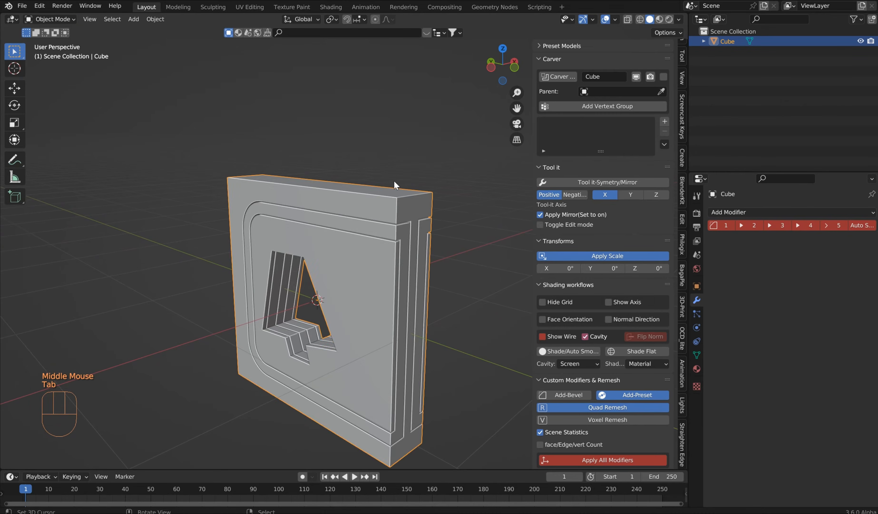
pyautogui.moveTo(394, 180); pyautogui.dragTo(442, 174, button='middle')
pyautogui.scroll(2, 442, 174)
pyautogui.keyDown('shift'); pyautogui.moveTo(427, 221); pyautogui.dragTo(385, 208, button='middle'); pyautogui.keyUp('shift')
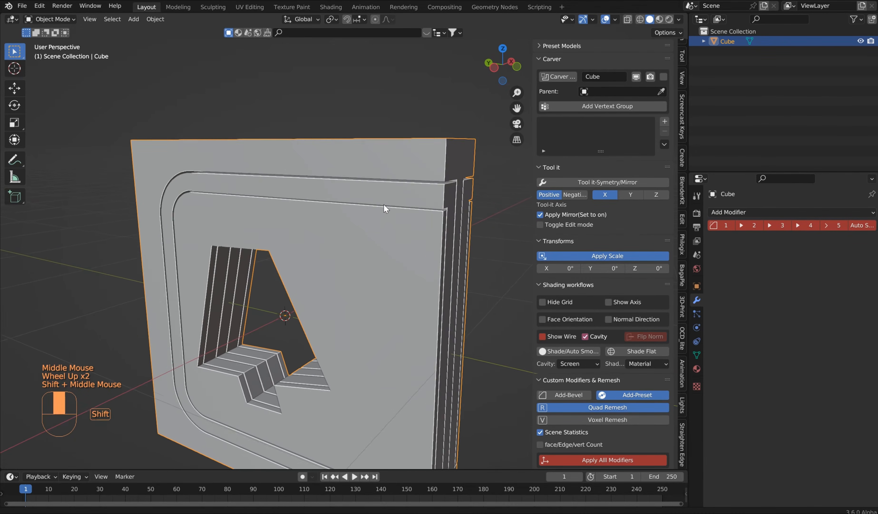
pyautogui.scroll(1, 419, 184)
pyautogui.moveTo(419, 184); pyautogui.dragTo(427, 215, button='middle')
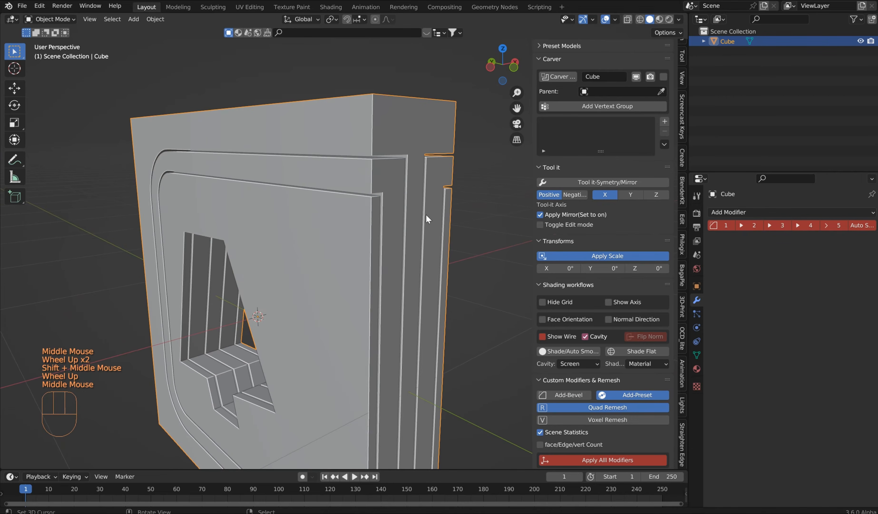
# Step: Add a Bevel modifier to the slab and use Add-Preset to give it a 0.003 m amount and 6 segments
pyautogui.click(575, 393)
pyautogui.scroll(2, 459, 180)
pyautogui.scroll(1, 459, 180)
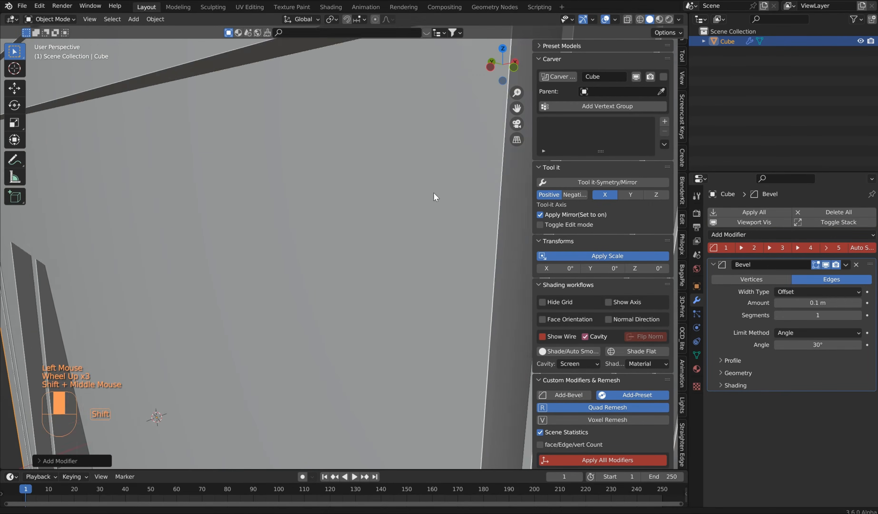
pyautogui.keyDown('shift'); pyautogui.moveTo(459, 180); pyautogui.dragTo(411, 229, button='middle'); pyautogui.keyUp('shift')
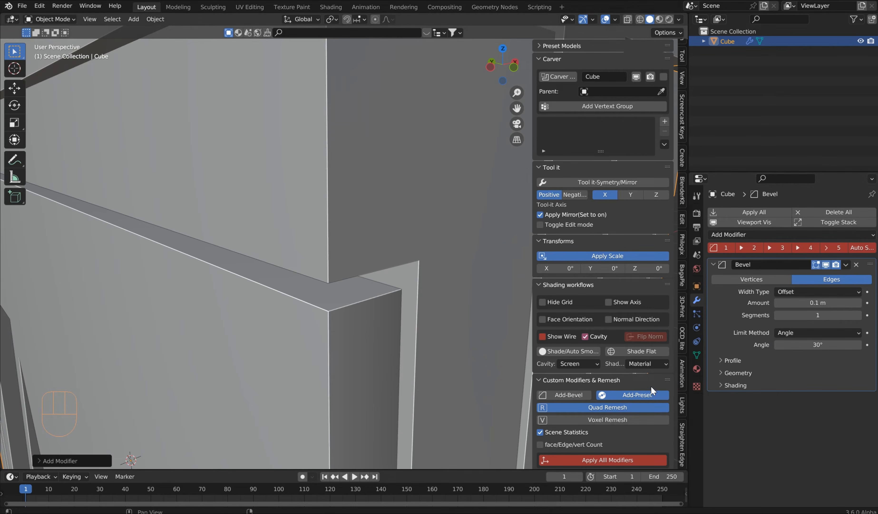
pyautogui.click(645, 393)
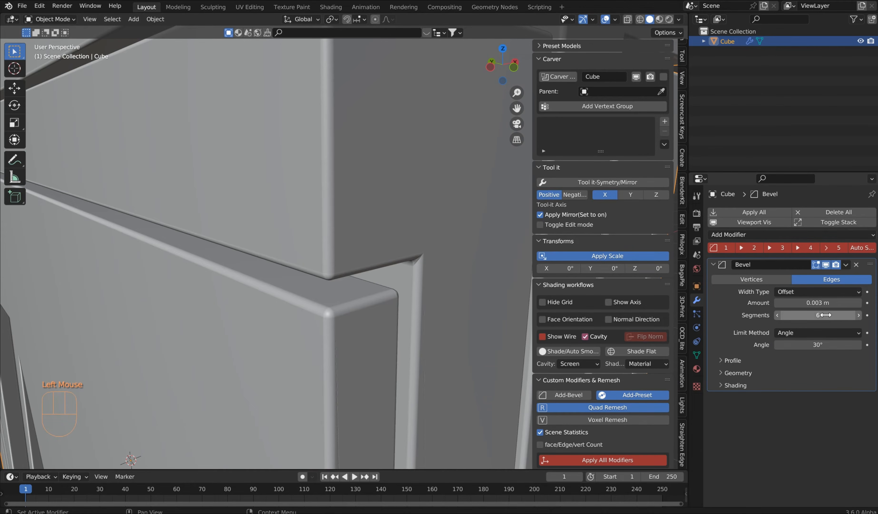
# Step: Set the Bevel modifier's outer miter to Arc in its geometry settings
pyautogui.click(720, 366)
pyautogui.click(802, 388)
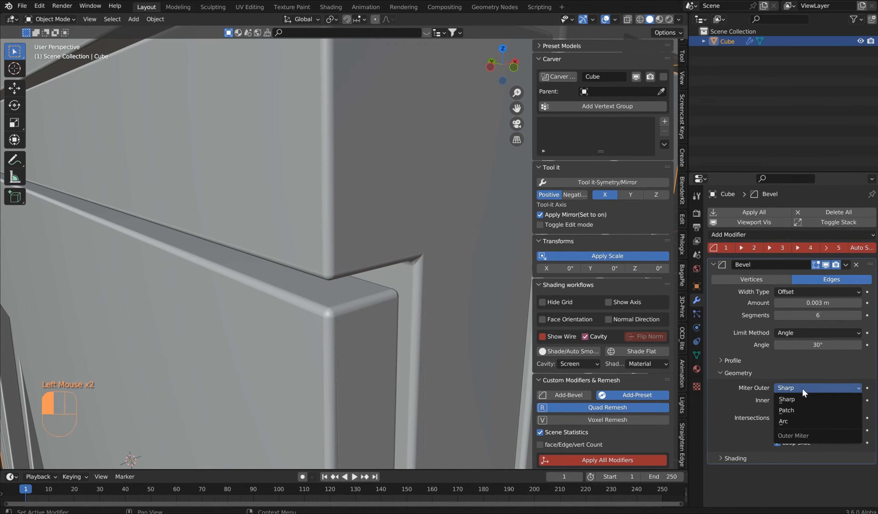
pyautogui.click(803, 420)
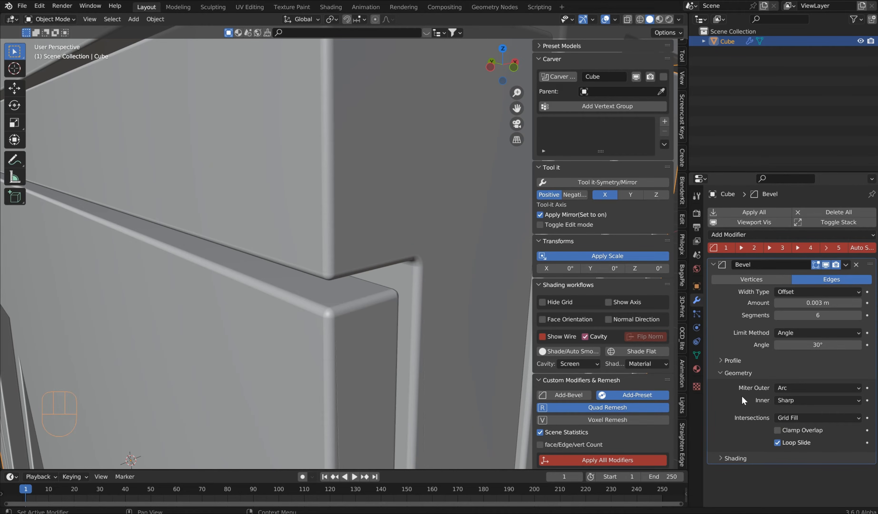
# Step: Reveal the Bevel's shading settings and apply bevel preset 1, with a 0.001 m amount and 2 segments
pyautogui.click(728, 459)
pyautogui.scroll(-3, 789, 453)
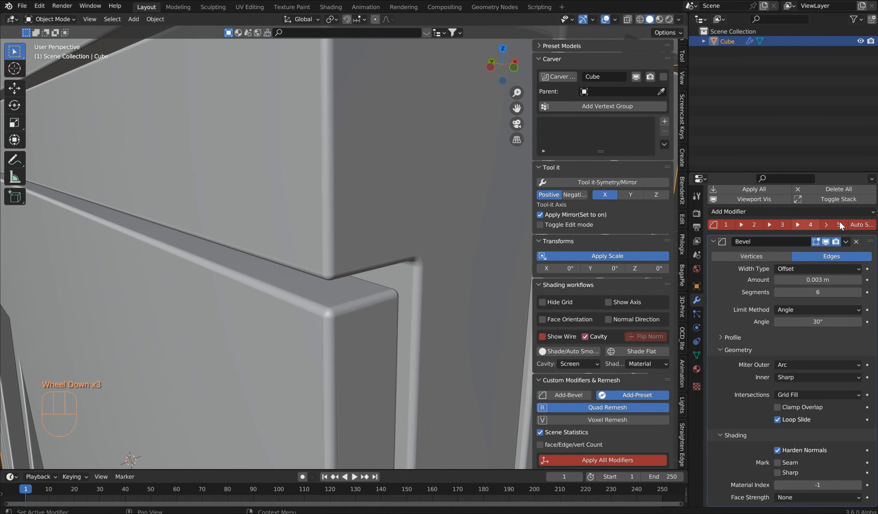
pyautogui.click(725, 221)
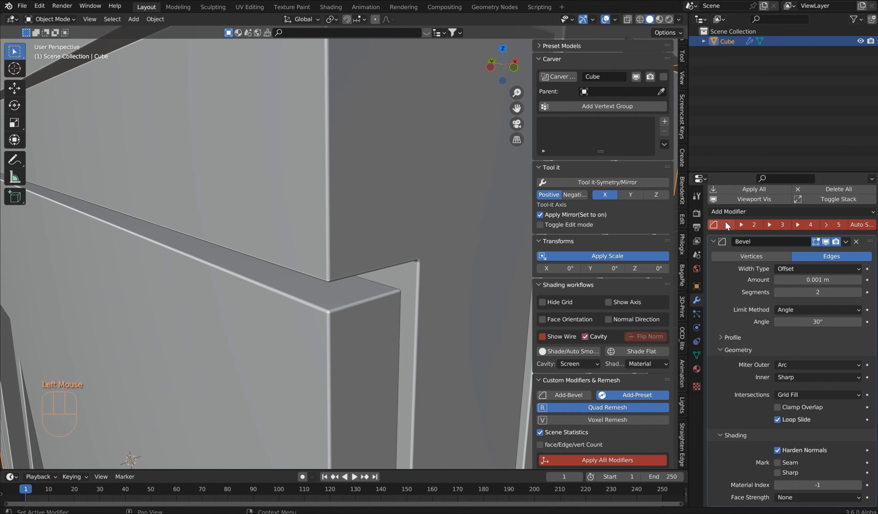
# Step: Try bevel presets 2 to 5 on the slab and go back to preset 3, with a 0.005 m amount and 6 segments
pyautogui.click(755, 221)
pyautogui.click(785, 222)
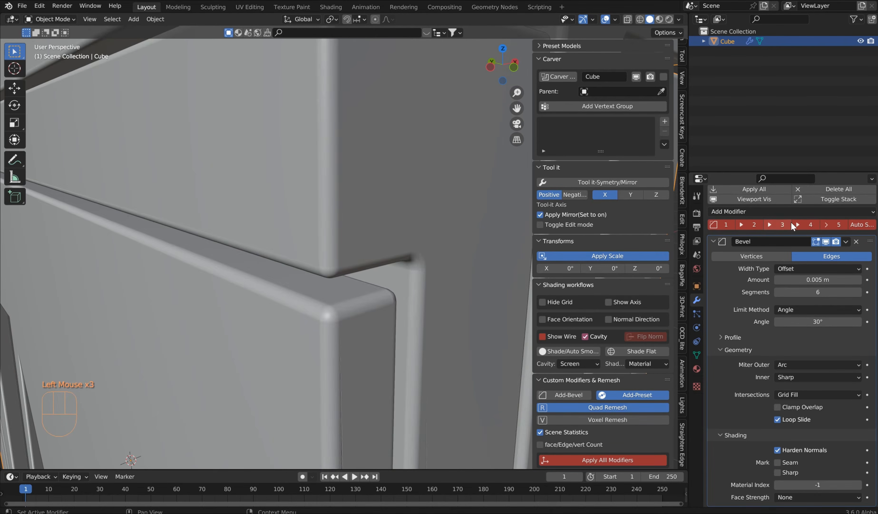
pyautogui.click(811, 222)
pyautogui.click(830, 224)
pyautogui.scroll(-2, 384, 246)
pyautogui.moveTo(383, 246); pyautogui.dragTo(414, 269, button='middle')
pyautogui.click(810, 225)
pyautogui.click(783, 224)
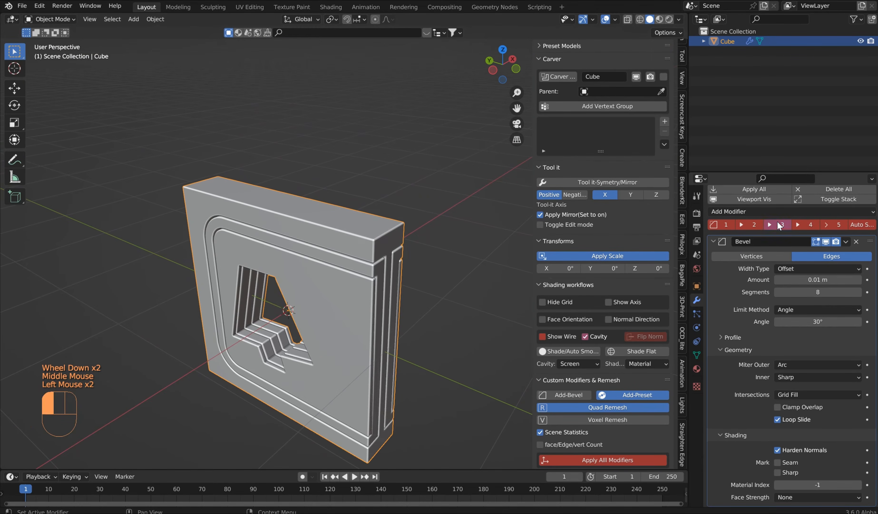
# Step: Compare bevel presets 2 and 1 on the slab's groove corners, ending on preset 2 with a 0.002 m amount and 4 segments
pyautogui.scroll(1, 482, 249)
pyautogui.scroll(2, 482, 249)
pyautogui.moveTo(482, 249); pyautogui.dragTo(443, 248, button='middle')
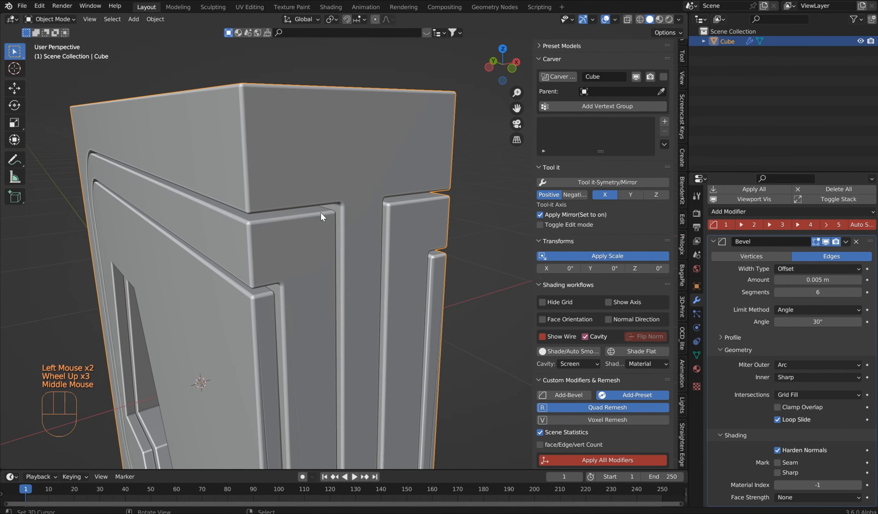
pyautogui.click(755, 223)
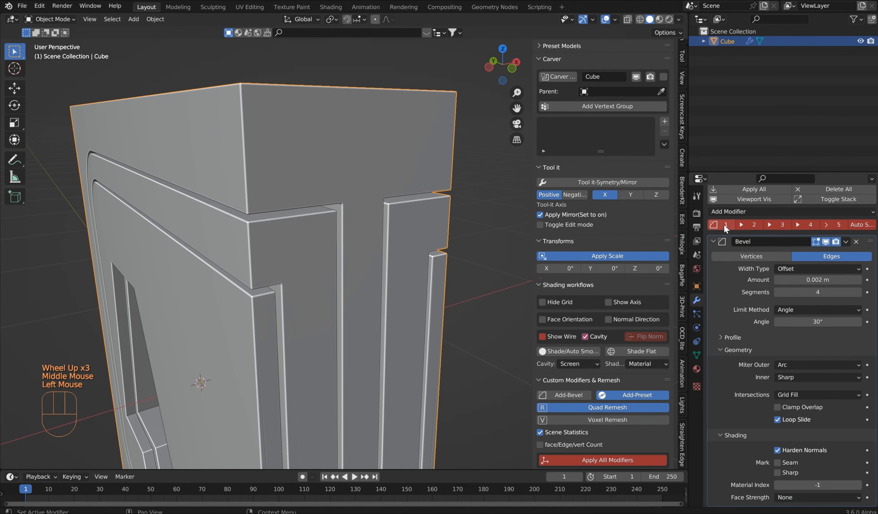
pyautogui.click(724, 224)
pyautogui.moveTo(296, 196); pyautogui.dragTo(349, 202, button='middle')
pyautogui.scroll(1, 358, 207)
pyautogui.click(753, 224)
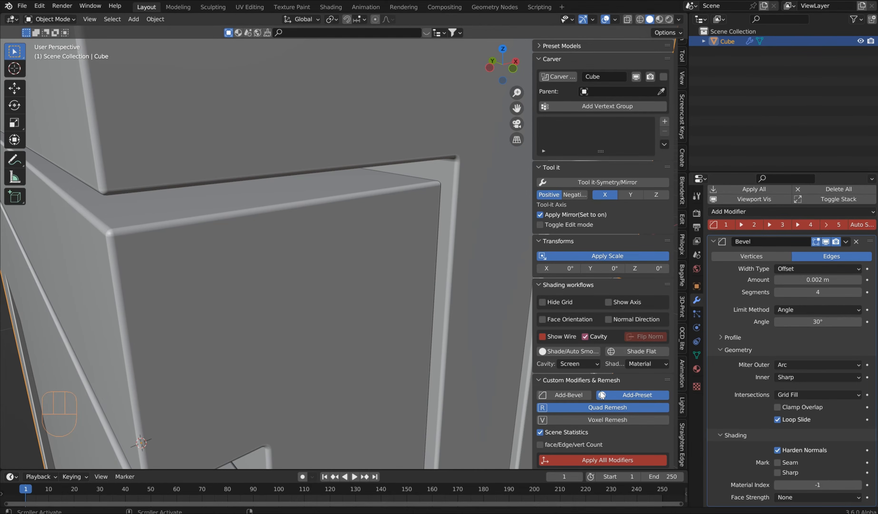
# Step: Compare the Add-Preset bevel with presets 1 to 3, and reapply Add-Preset for a 0.003 m amount and 6 segments
pyautogui.click(629, 392)
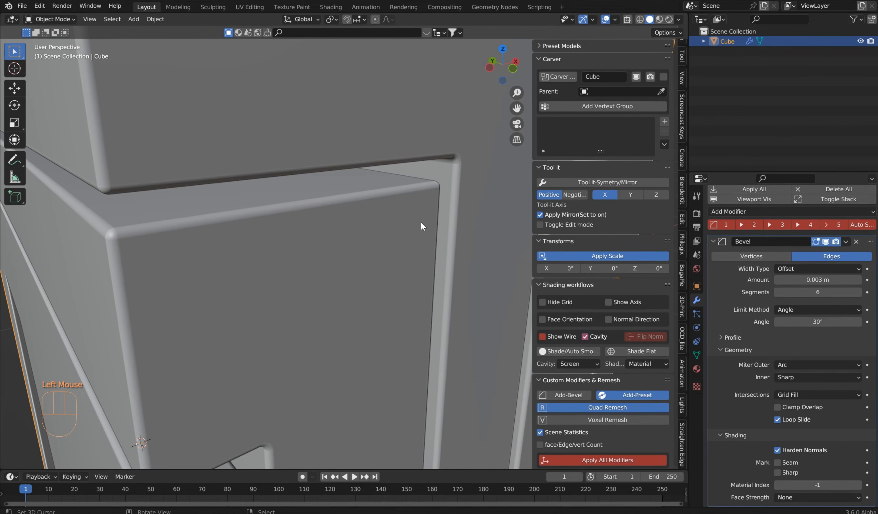
pyautogui.click(724, 225)
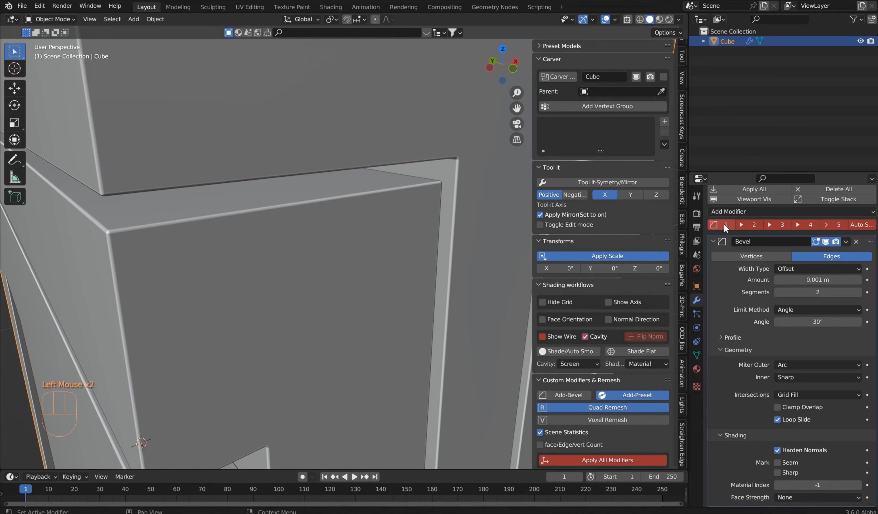
pyautogui.click(761, 225)
pyautogui.click(776, 224)
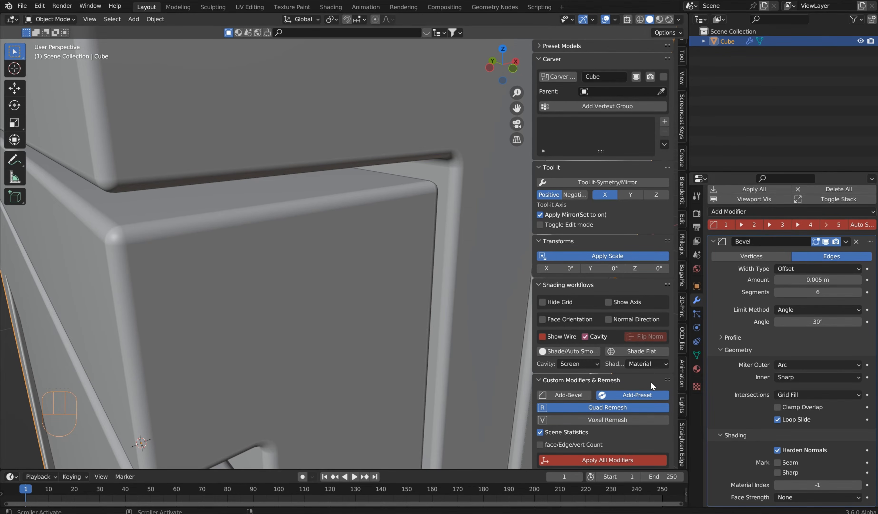
pyautogui.click(648, 395)
# Step: Dissolve the selected edge loop running along the middle of the slab's thickness in Edit Mode
pyautogui.scroll(-2, 333, 201)
pyautogui.moveTo(309, 210); pyautogui.dragTo(417, 223, button='middle')
pyautogui.scroll(-1, 374, 196)
pyautogui.moveTo(374, 197); pyautogui.dragTo(393, 225, button='middle')
pyautogui.scroll(-1, 393, 226)
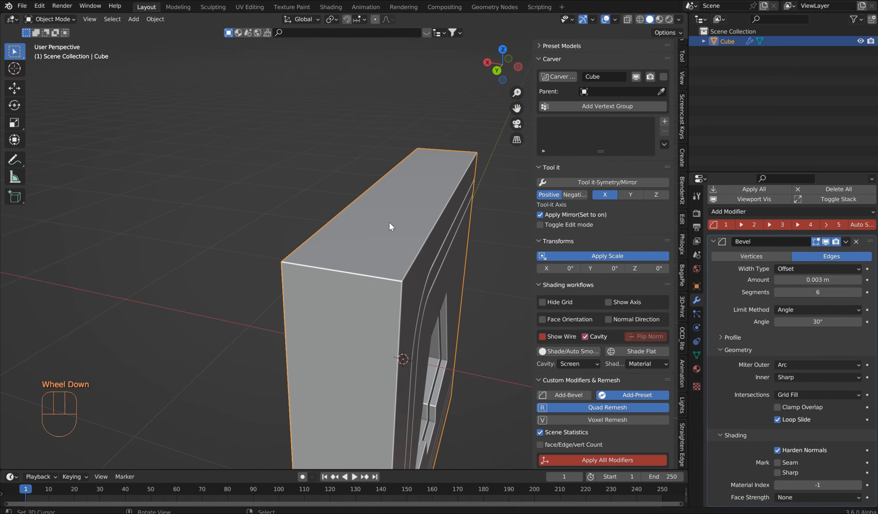
pyautogui.press('Tab')
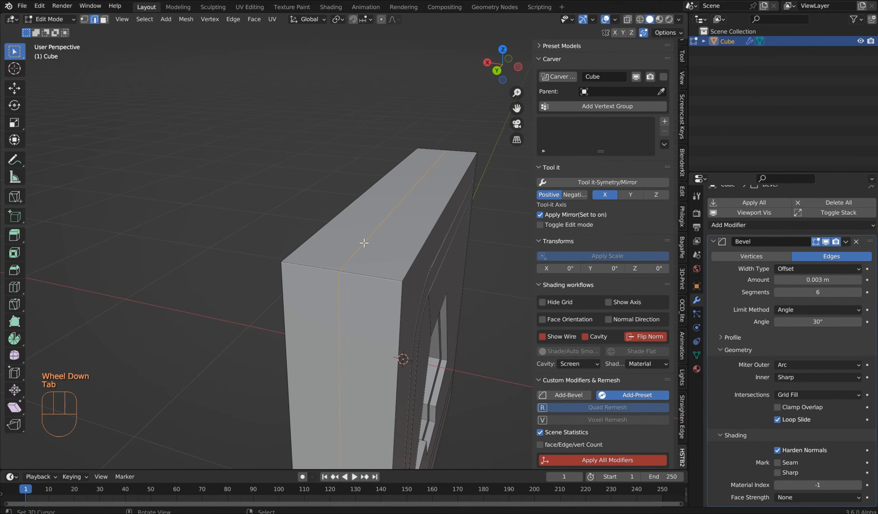
pyautogui.moveTo(364, 243); pyautogui.dragTo(394, 310, button='middle')
pyautogui.scroll(-2, 355, 226)
pyautogui.press('x')
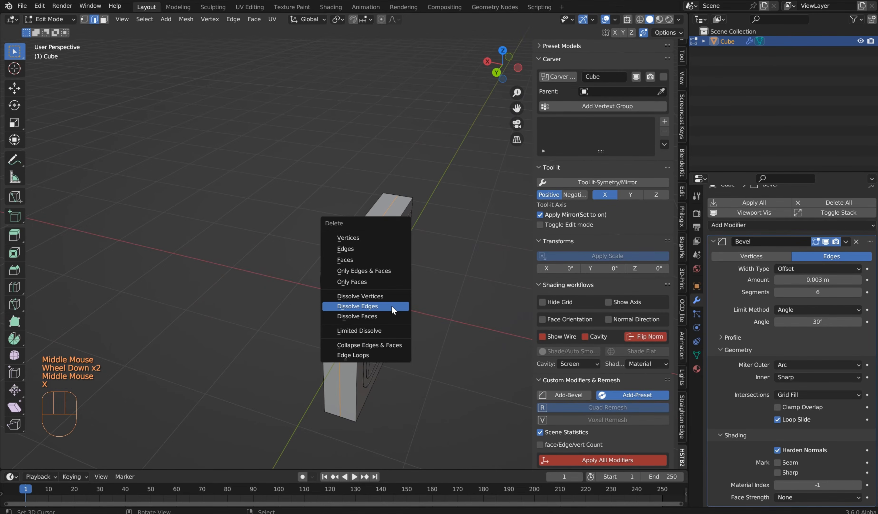
# Step: Round the slab's short upper edge on the side of the curved groove corners with a wide 17-segment bevel
pyautogui.scroll(2, 328, 290)
pyautogui.rightClick(314, 329)
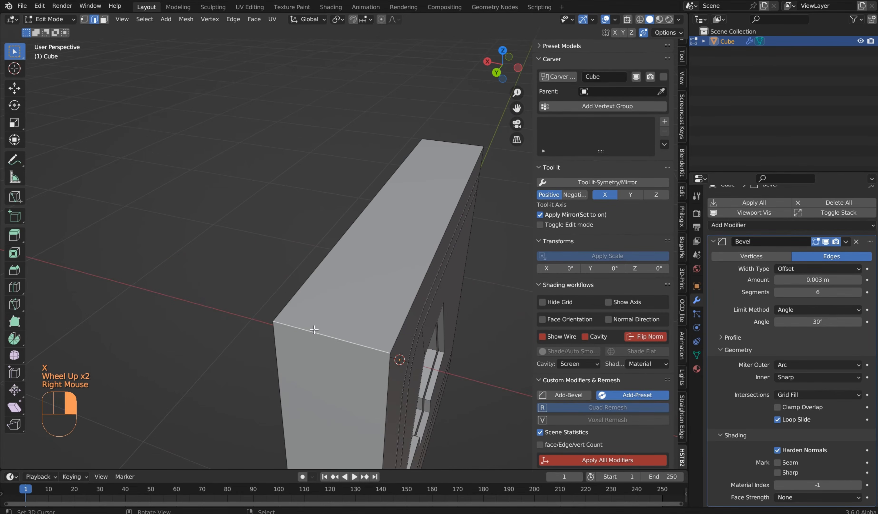
pyautogui.moveTo(382, 315); pyautogui.dragTo(308, 298, button='middle')
pyautogui.hotkey('ctrl', 'b')
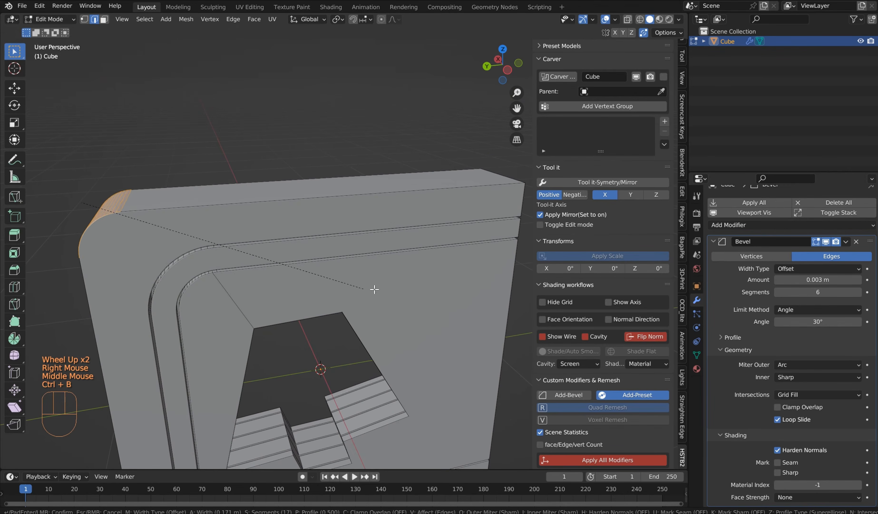
pyautogui.click(384, 290)
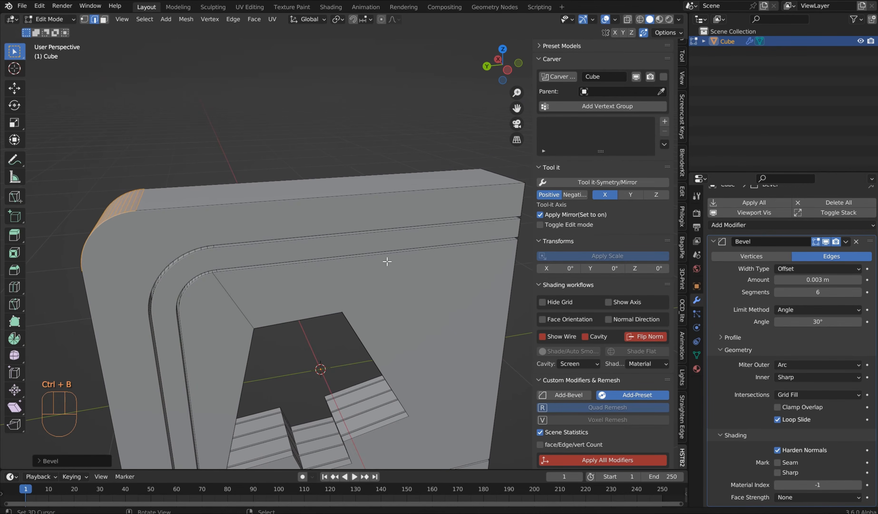
# Step: Chamfer the opposite short upper edge, above the grooves' open ends, with a single-segment bevel
pyautogui.scroll(-2, 384, 261)
pyautogui.moveTo(385, 262); pyautogui.dragTo(364, 236, button='middle')
pyautogui.scroll(2, 327, 257)
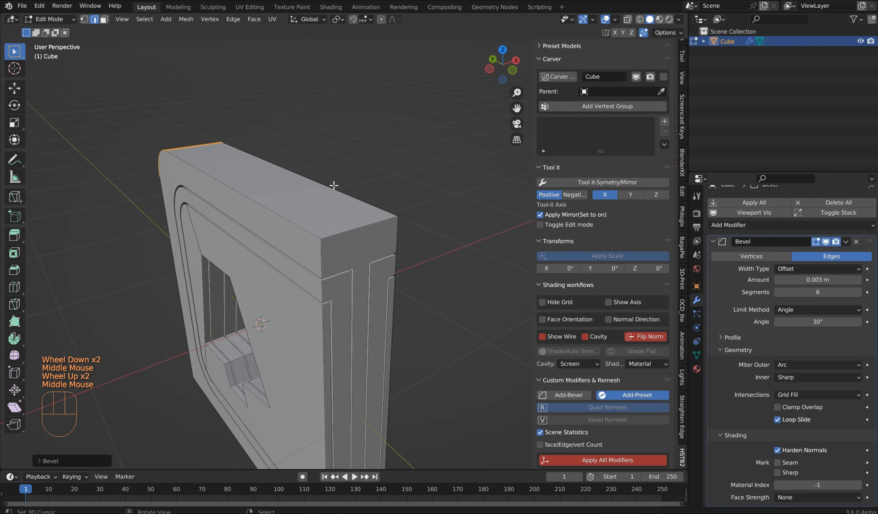
pyautogui.press('Tab')
pyautogui.rightClick(353, 230)
pyautogui.hotkey('ctrl', 'b')
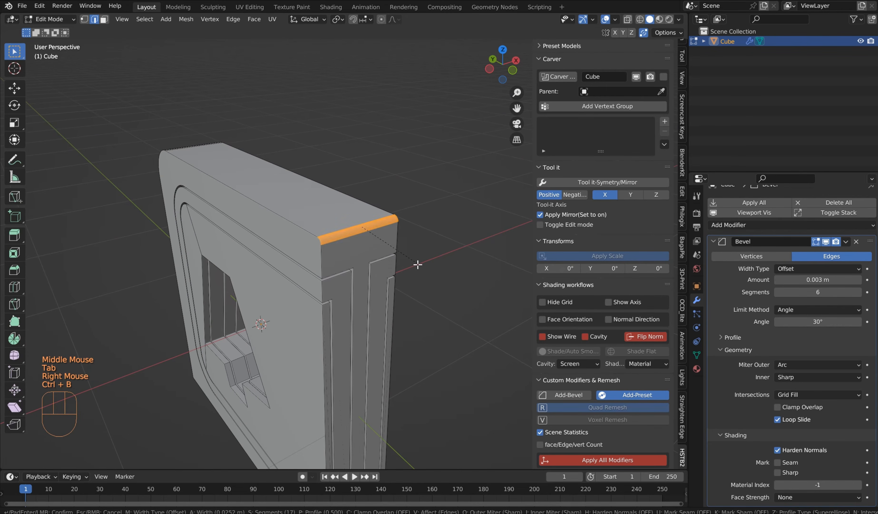
pyautogui.scroll(-10, 418, 280)
pyautogui.click(417, 280)
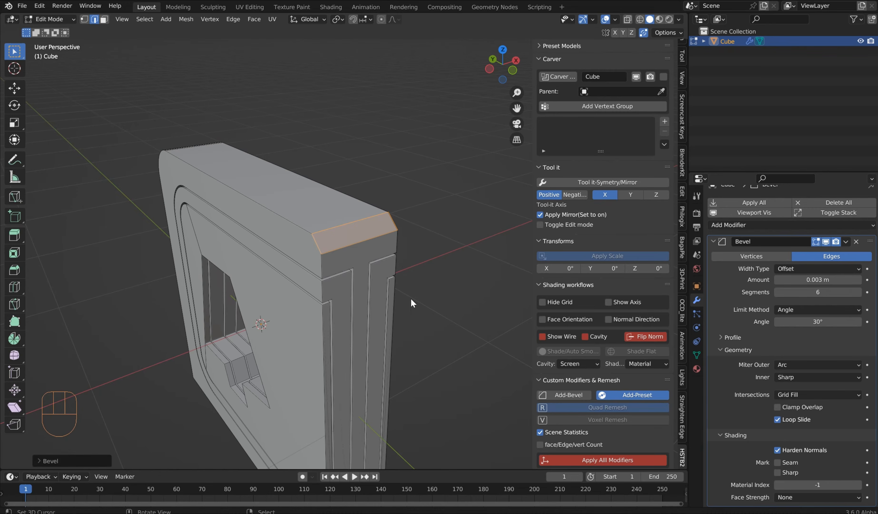
# Step: Mirror the slab in Object Mode with Tool it-Symetry/Mirror along the positive Z axis
pyautogui.press('Tab')
pyautogui.scroll(-2, 359, 300)
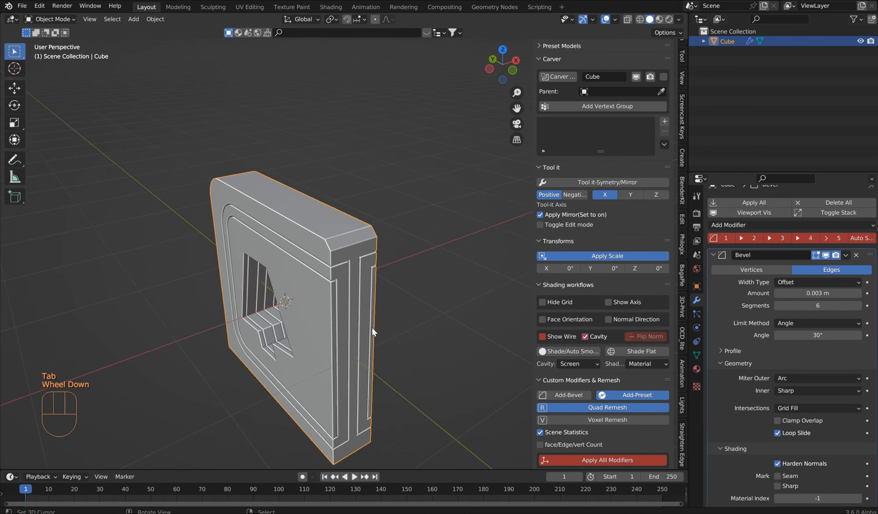
pyautogui.moveTo(372, 330); pyautogui.dragTo(346, 246, button='middle')
pyautogui.scroll(1, 338, 240)
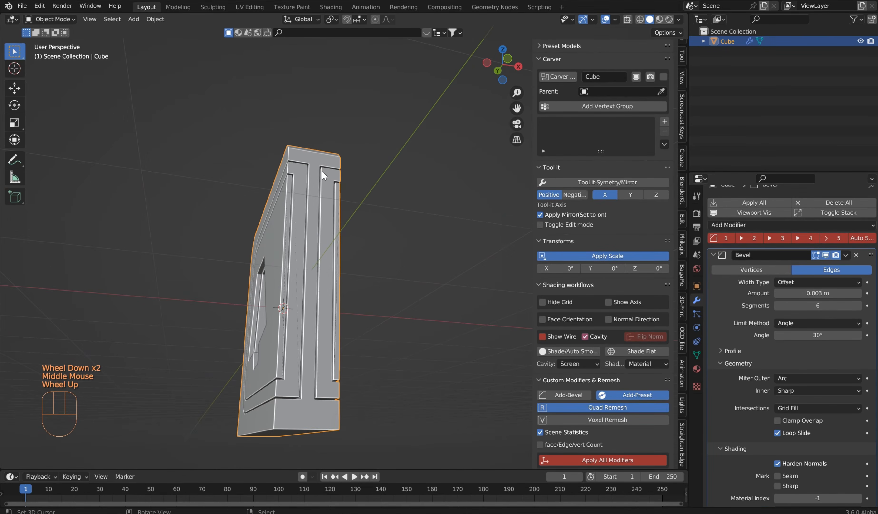
pyautogui.click(653, 194)
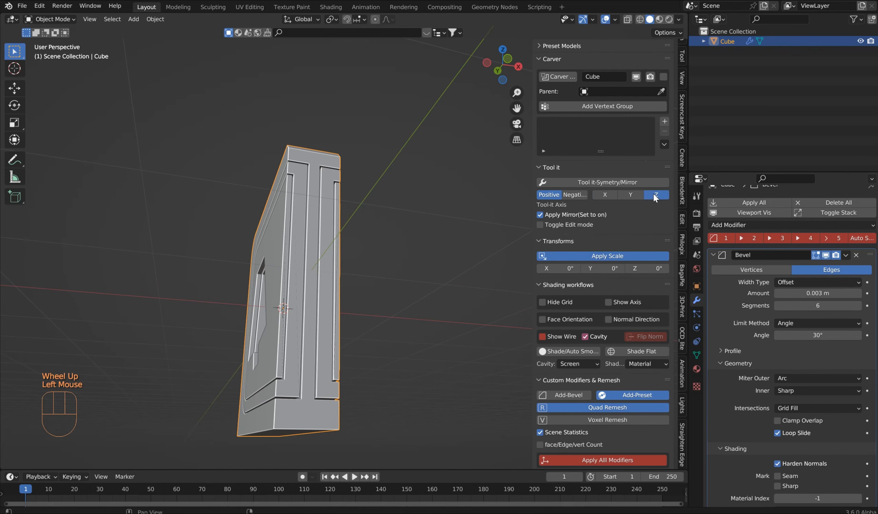
pyautogui.click(631, 183)
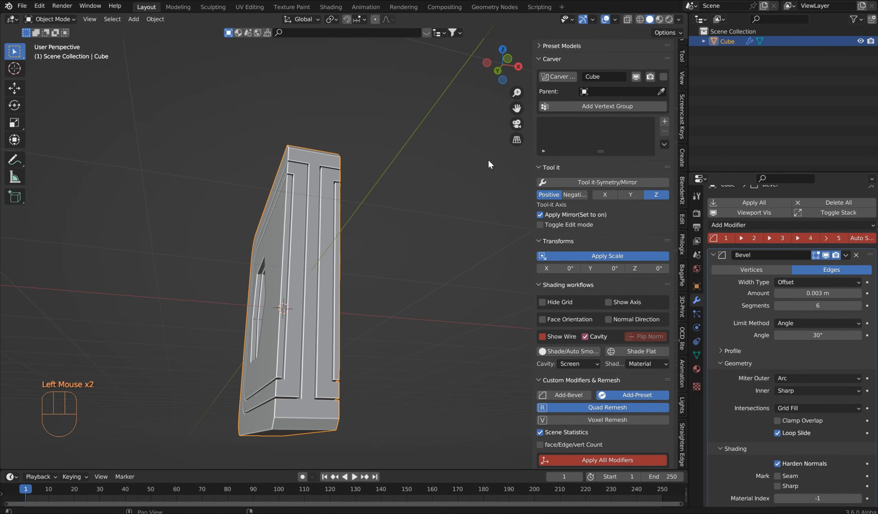
# Step: Check the mirrored slab's shape and groove corners, and apply all its modifiers
pyautogui.moveTo(488, 159); pyautogui.dragTo(284, 138, button='middle')
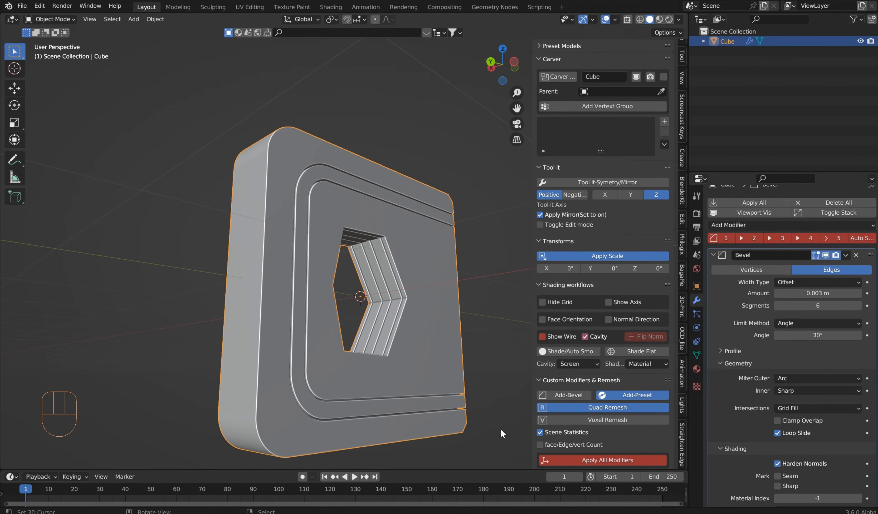
pyautogui.moveTo(494, 283); pyautogui.dragTo(372, 246, button='middle')
pyautogui.scroll(2, 392, 227)
pyautogui.scroll(-2, 392, 227)
pyautogui.scroll(2, 282, 195)
pyautogui.scroll(1, 362, 239)
pyautogui.click(572, 465)
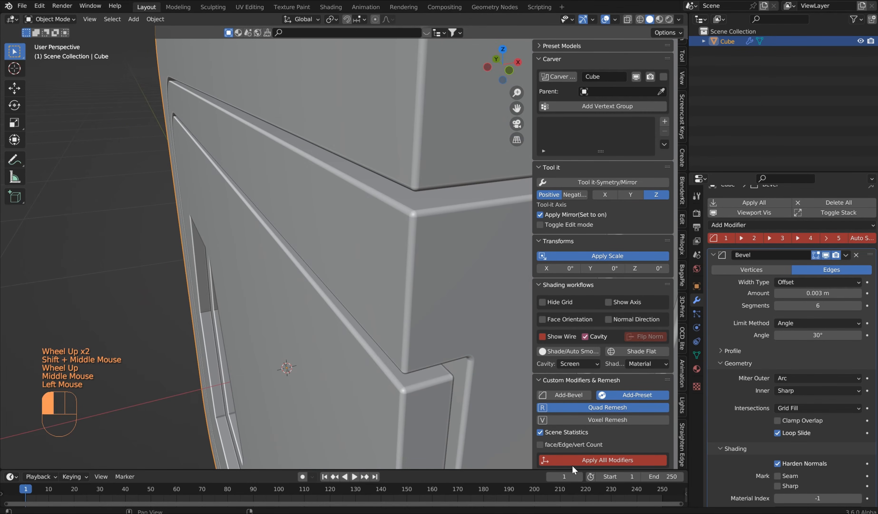
pyautogui.click(594, 455)
# Step: Carve a long, shallow rectangle along the slab's top edge from the right view, splitting that strip into a separate object
pyautogui.rightClick(439, 306)
pyautogui.scroll(-2, 420, 176)
pyautogui.moveTo(420, 177); pyautogui.dragTo(470, 221, button='middle')
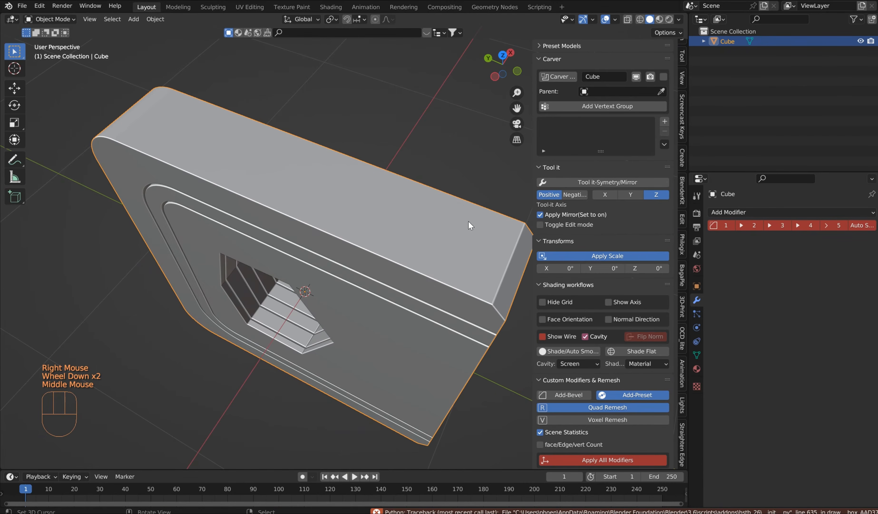
pyautogui.press('KP_3')
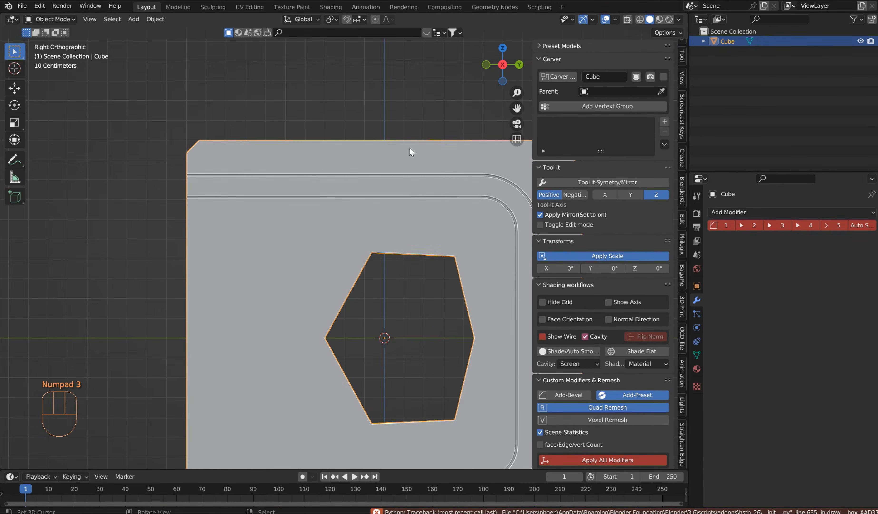
pyautogui.click(556, 81)
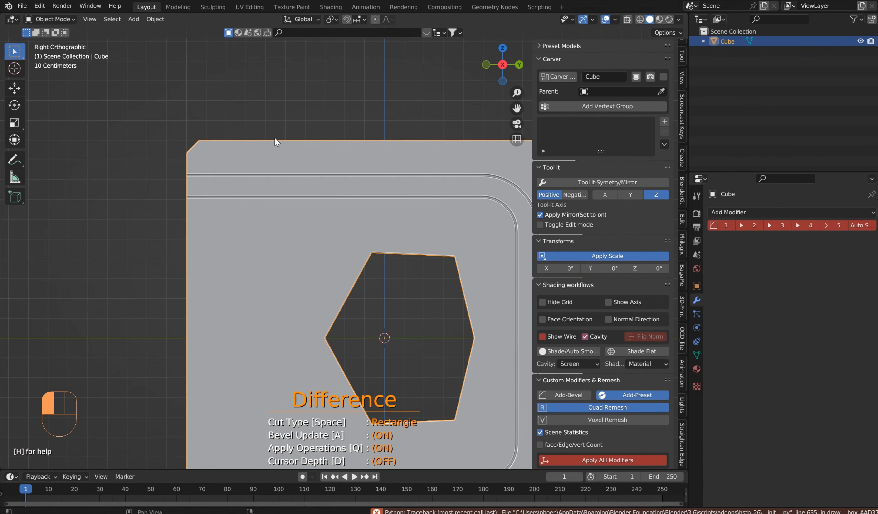
pyautogui.moveTo(253, 124); pyautogui.dragTo(491, 148)
pyautogui.moveTo(446, 107); pyautogui.dragTo(286, 115, button='middle')
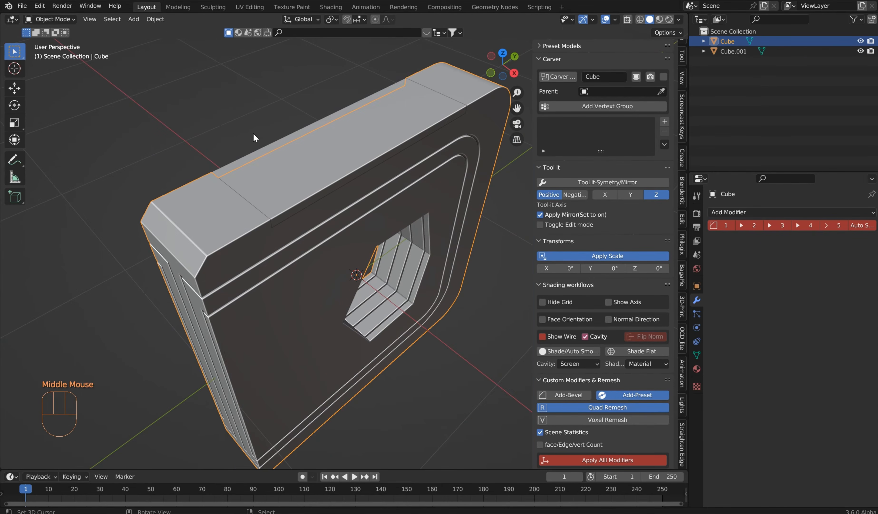
# Step: Select the carved-off top strip, examine its seam, and set its origin to its geometry
pyautogui.rightClick(210, 127)
pyautogui.moveTo(210, 126); pyautogui.dragTo(393, 171, button='middle')
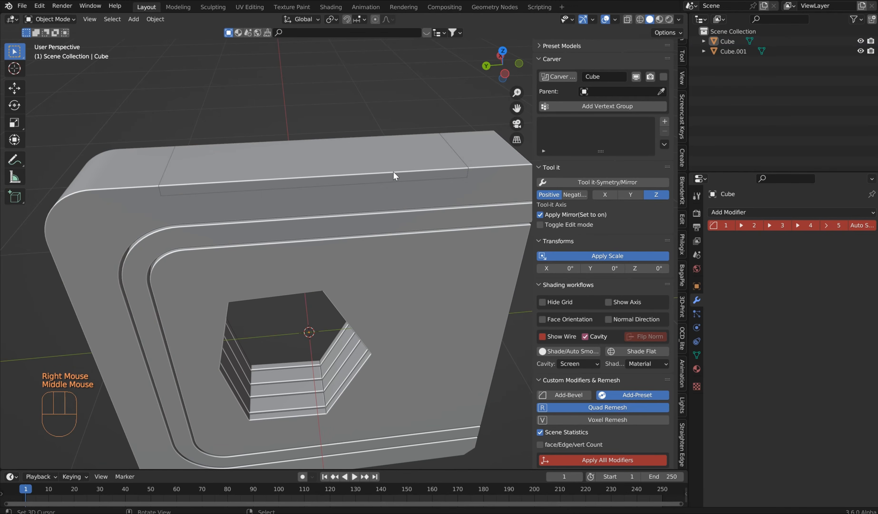
pyautogui.rightClick(387, 165)
pyautogui.moveTo(282, 155); pyautogui.dragTo(361, 225, button='middle')
pyautogui.scroll(1, 193, 230)
pyautogui.scroll(2, 304, 216)
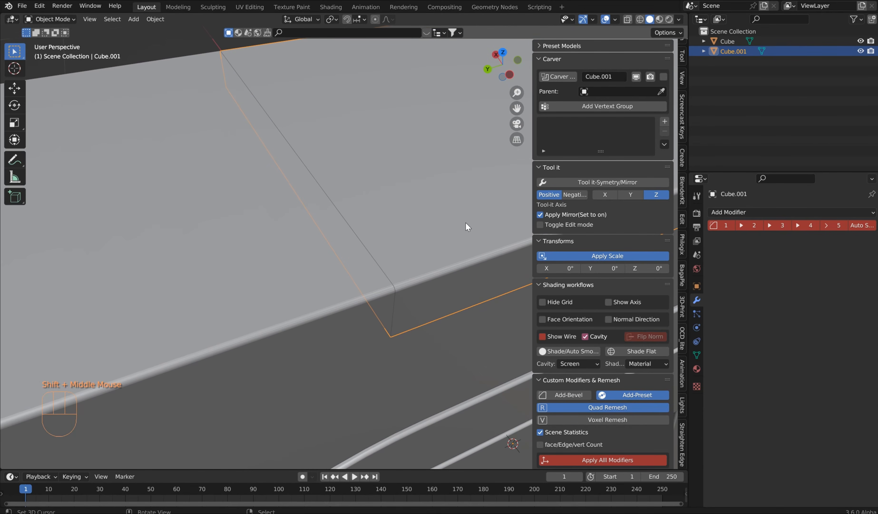
pyautogui.scroll(-2, 466, 226)
pyautogui.keyDown('shift'); pyautogui.moveTo(465, 226); pyautogui.dragTo(347, 243, button='middle'); pyautogui.keyUp('shift')
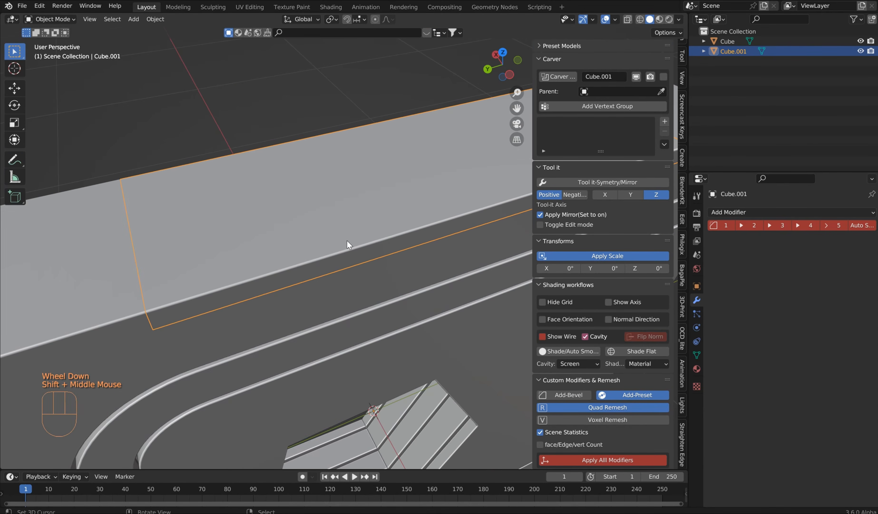
pyautogui.scroll(-2, 347, 244)
pyautogui.moveTo(420, 291); pyautogui.dragTo(398, 325, button='middle')
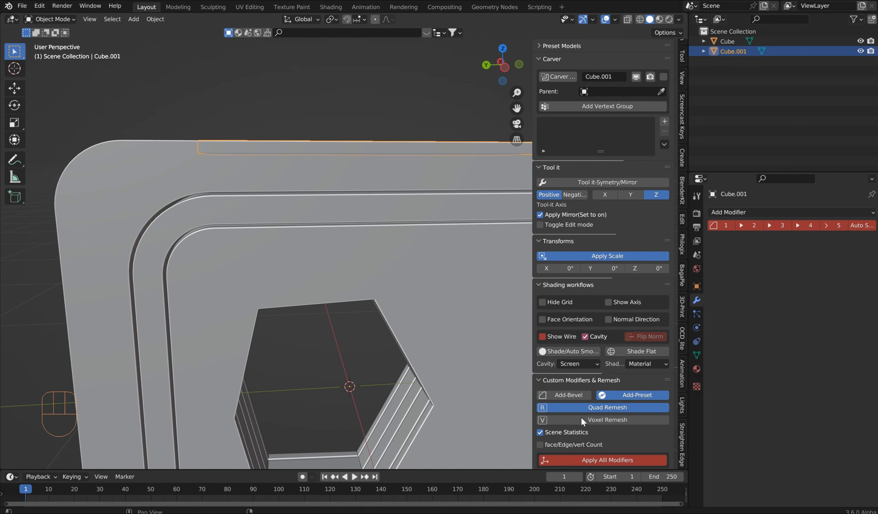
pyautogui.scroll(-5, 582, 383)
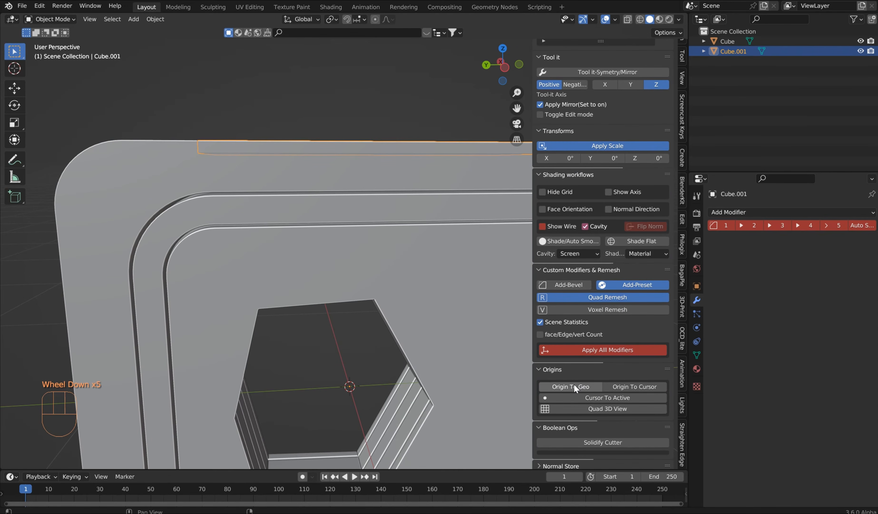
pyautogui.click(574, 385)
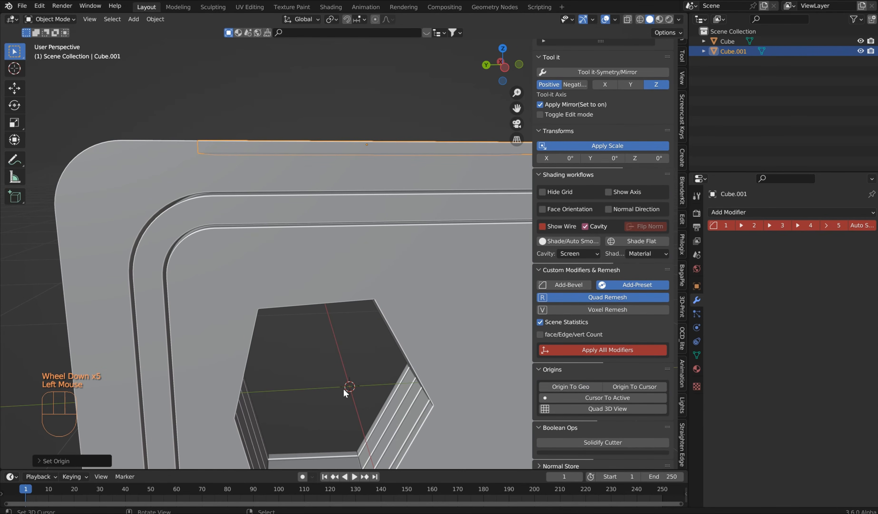
# Step: Scale the carved-off top strip to about 0.99 along both global Y and global X, leaving a slight gap around it
pyautogui.scroll(-3, 370, 159)
pyautogui.moveTo(367, 161); pyautogui.dragTo(411, 190, button='middle')
pyautogui.press('s')
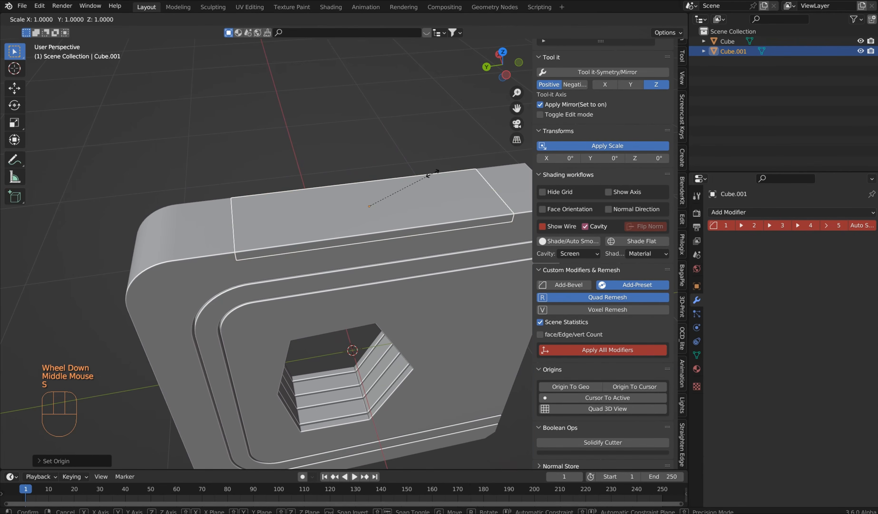
pyautogui.press('y')
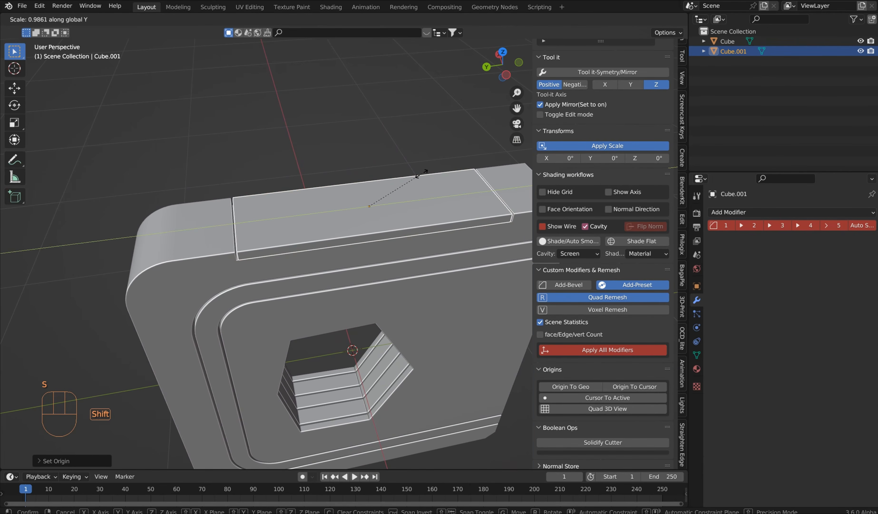
pyautogui.click(426, 174)
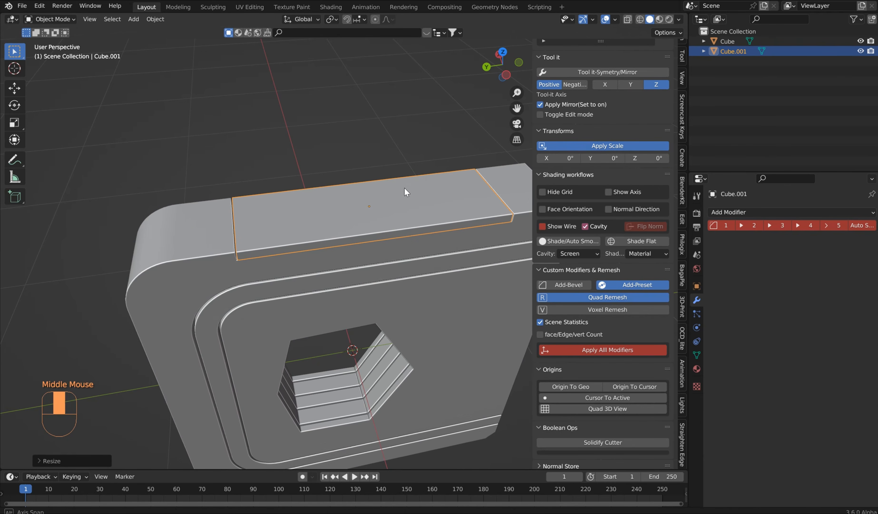
pyautogui.moveTo(404, 188); pyautogui.dragTo(421, 205, button='middle')
pyautogui.press('s')
pyautogui.press('x')
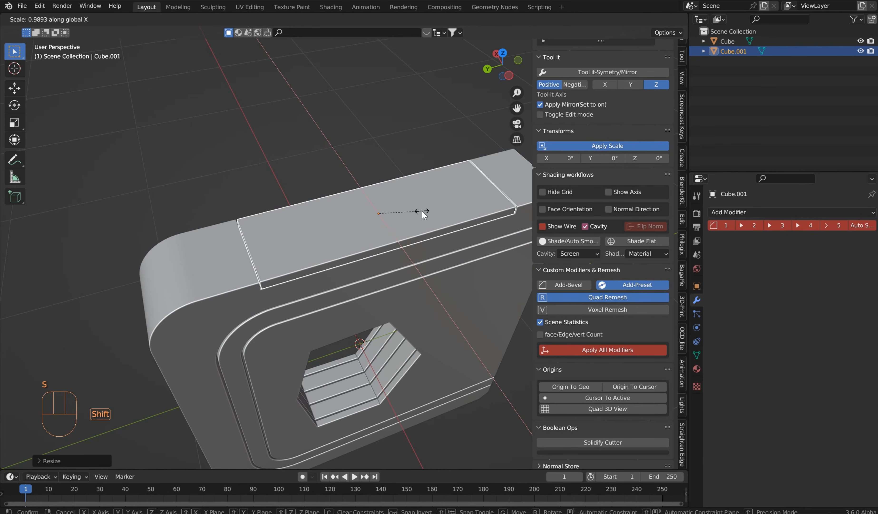
pyautogui.click(422, 210)
# Step: Examine the gap between the top strip and the slab from several angles
pyautogui.press('Tab')
pyautogui.moveTo(332, 122); pyautogui.dragTo(307, 129, button='middle')
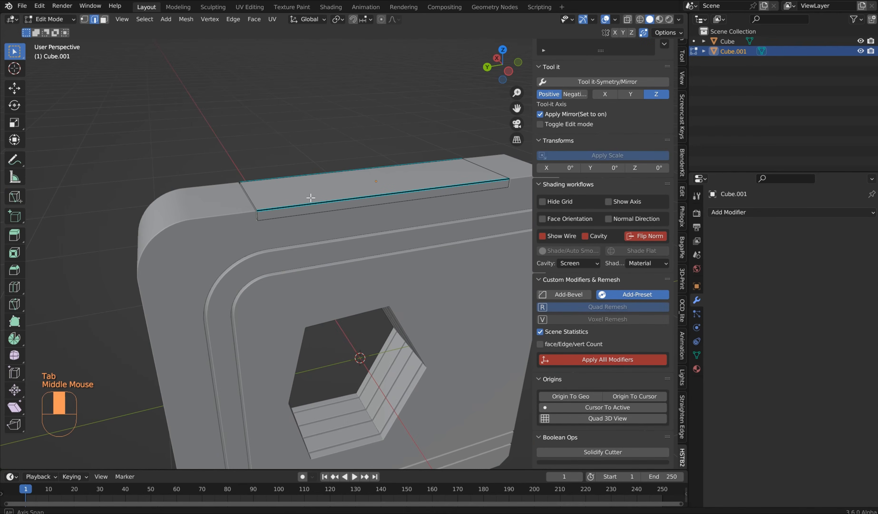
pyautogui.press('Tab')
pyautogui.rightClick(363, 114)
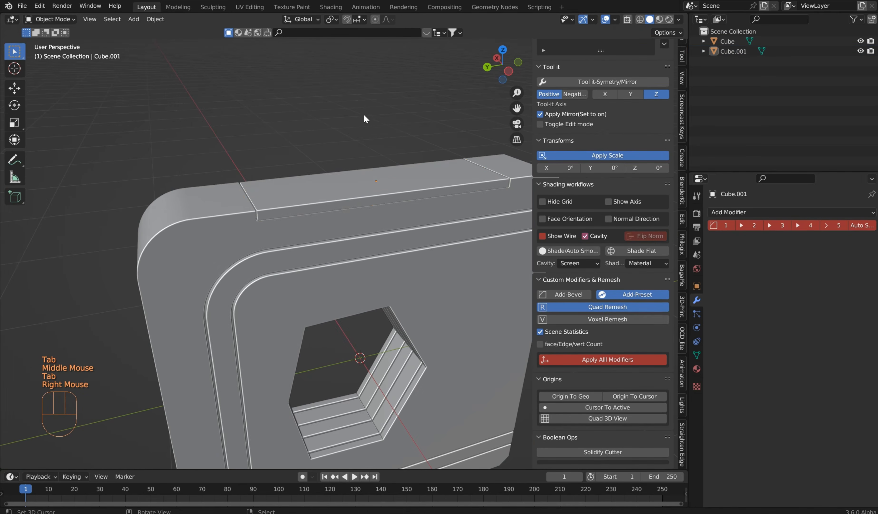
pyautogui.moveTo(364, 114); pyautogui.dragTo(277, 116, button='middle')
pyautogui.scroll(-1, 300, 127)
pyautogui.scroll(2, 341, 147)
pyautogui.moveTo(341, 147); pyautogui.dragTo(342, 269, button='middle')
# Step: Try to bevel the top strip's short end edge in Edit Mode with a width of about 0.011 m
pyautogui.press('Tab')
pyautogui.press('Tab')
pyautogui.scroll(-1, 191, 277)
pyautogui.rightClick(349, 274)
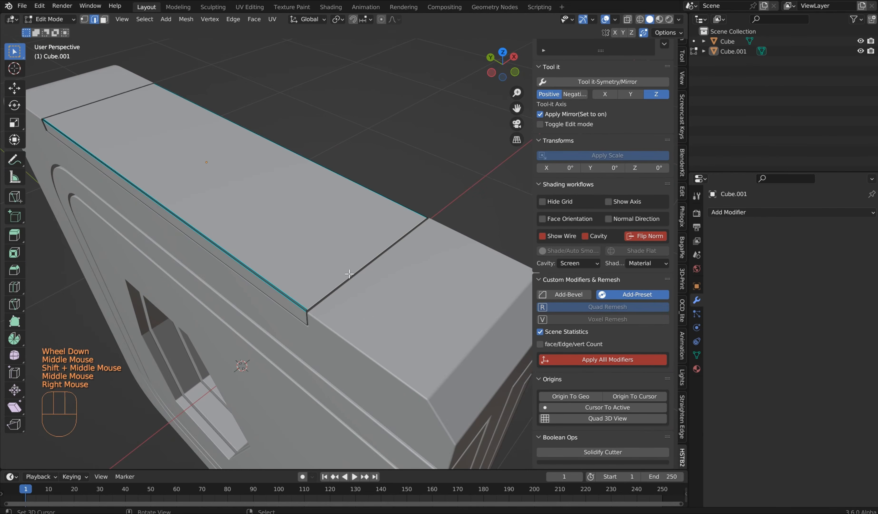
pyautogui.hotkey('ctrl', 'b')
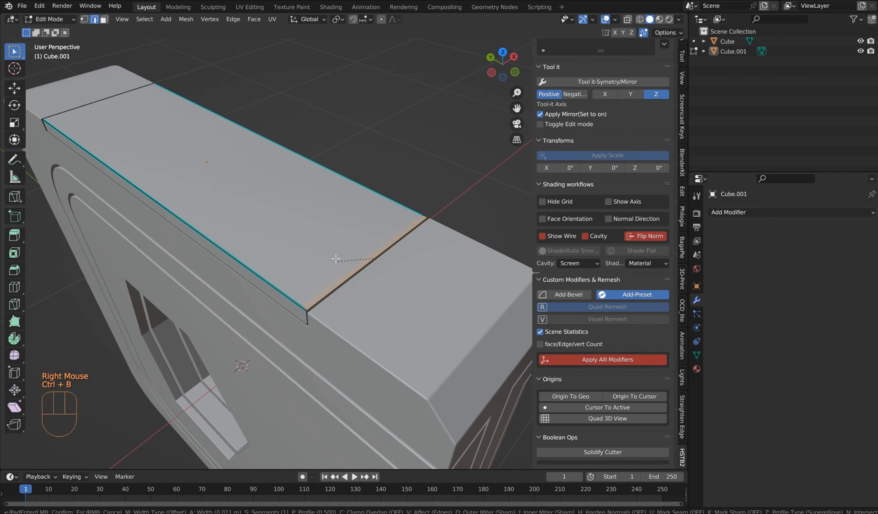
pyautogui.click(336, 258)
pyautogui.press('Tab')
pyautogui.rightClick(336, 259)
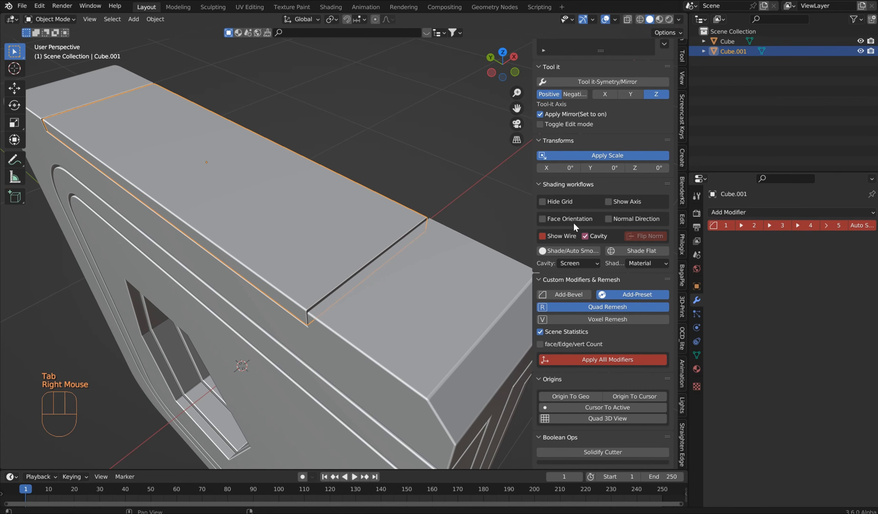
# Step: Apply the top strip's scale and try beveling its short end edge again by about 0.013 m
pyautogui.click(580, 162)
pyautogui.press('Tab')
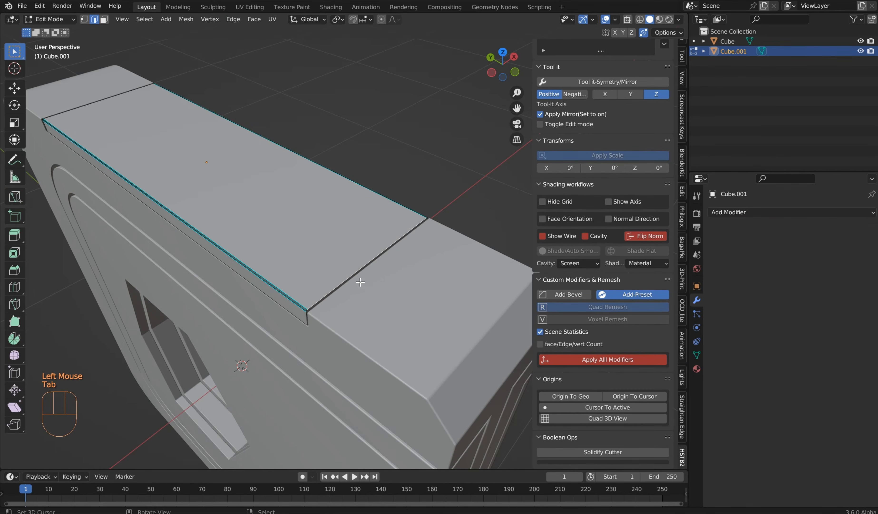
pyautogui.rightClick(356, 272)
pyautogui.hotkey('ctrl', 'b')
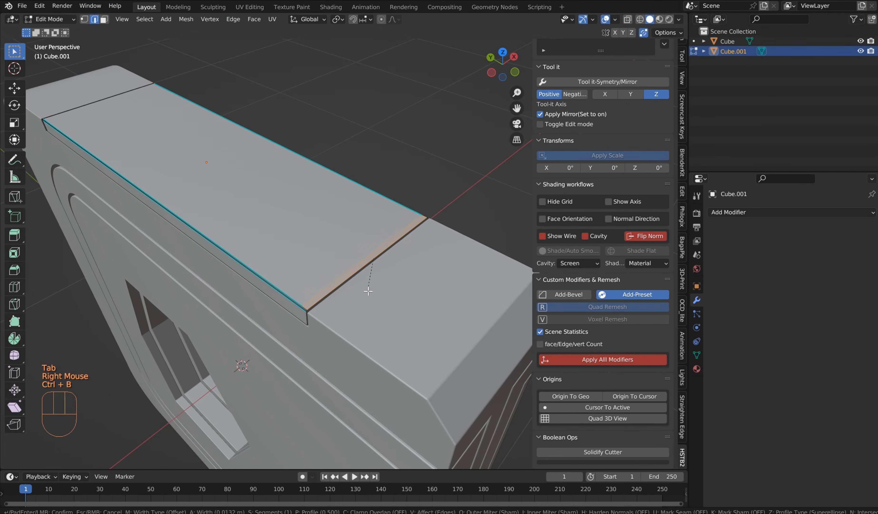
pyautogui.rightClick(365, 289)
# Step: Return to Object Mode, deselect the strip, and check the overall shape of the panel
pyautogui.scroll(-1, 372, 273)
pyautogui.moveTo(372, 274); pyautogui.dragTo(234, 240, button='middle')
pyautogui.keyDown('shift'); pyautogui.moveTo(210, 172); pyautogui.dragTo(280, 259, button='middle'); pyautogui.keyUp('shift')
pyautogui.keyDown('shift'); pyautogui.moveTo(261, 246); pyautogui.dragTo(374, 254, button='middle'); pyautogui.keyUp('shift')
pyautogui.press('Tab')
pyautogui.scroll(-2, 284, 296)
pyautogui.rightClick(288, 225)
pyautogui.scroll(-1, 336, 308)
pyautogui.scroll(1, 467, 332)
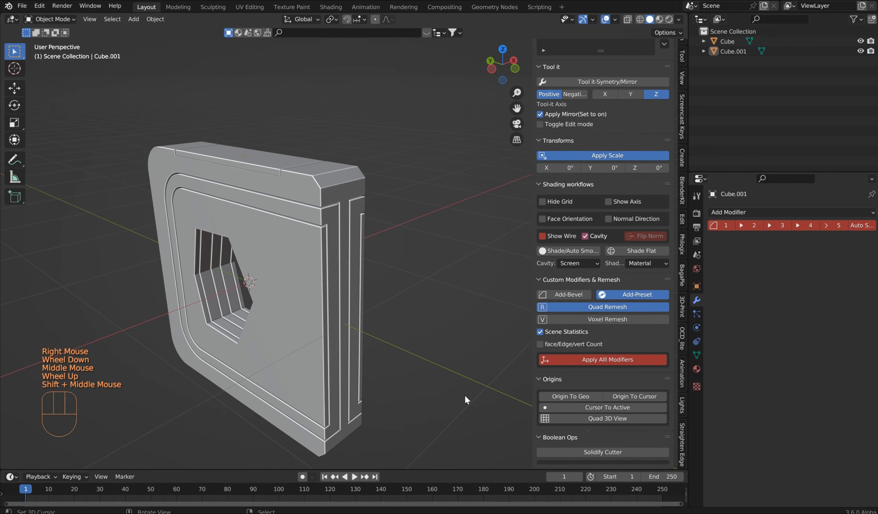
# Step: Examine the grooves and corner edges on the inner walls of the hexagonal hole
pyautogui.scroll(-3, 521, 405)
pyautogui.scroll(2, 313, 256)
pyautogui.moveTo(274, 269); pyautogui.dragTo(263, 254, button='middle')
pyautogui.keyDown('shift'); pyautogui.moveTo(263, 255); pyautogui.dragTo(333, 157, button='middle'); pyautogui.keyUp('shift')
pyautogui.scroll(-1, 191, 305)
pyautogui.scroll(4, 398, 258)
pyautogui.keyDown('shift'); pyautogui.scroll(-1, 393, 250); pyautogui.keyUp('shift')
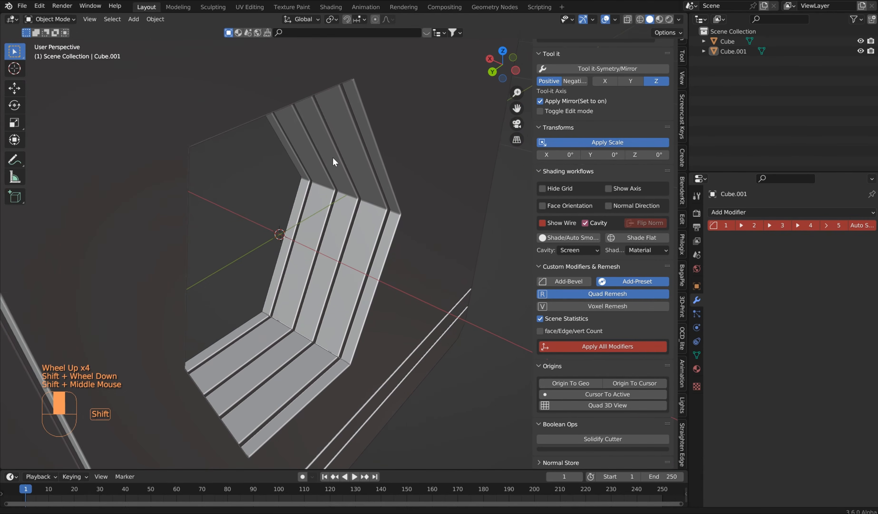
pyautogui.moveTo(362, 247); pyautogui.dragTo(257, 209, button='middle')
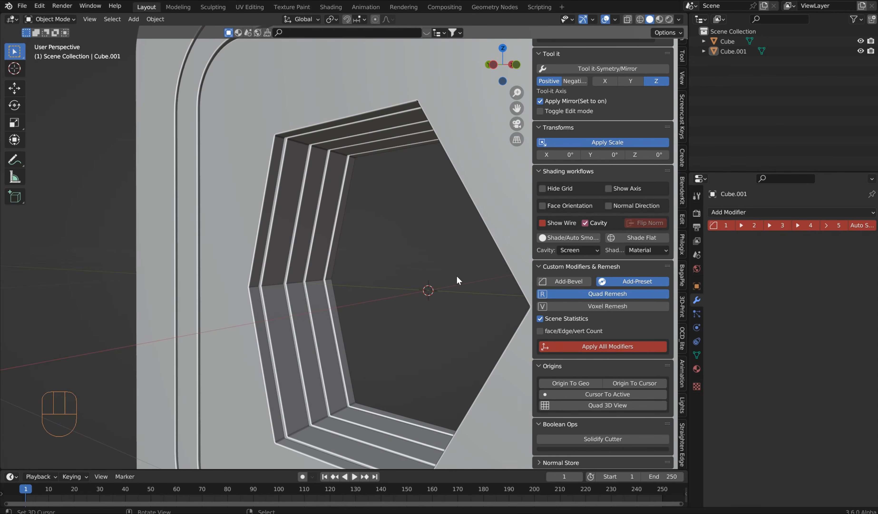
pyautogui.scroll(4, 392, 194)
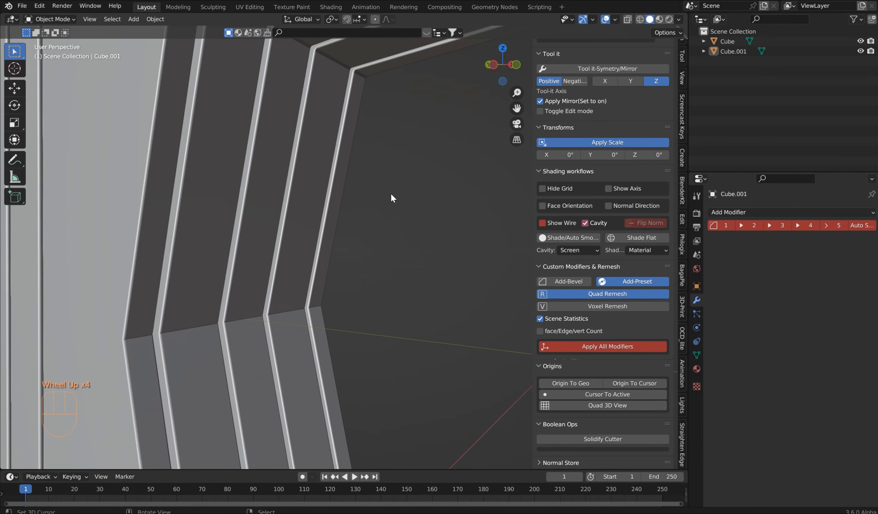
pyautogui.scroll(-2, 391, 195)
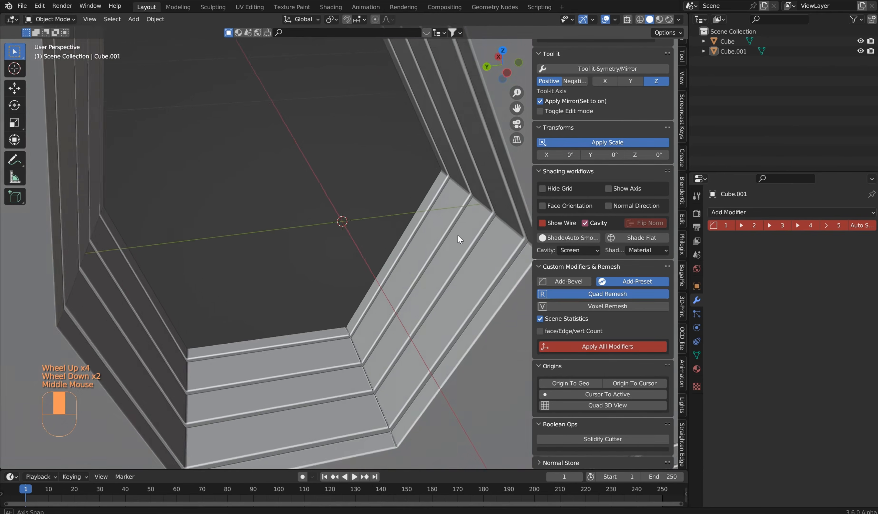